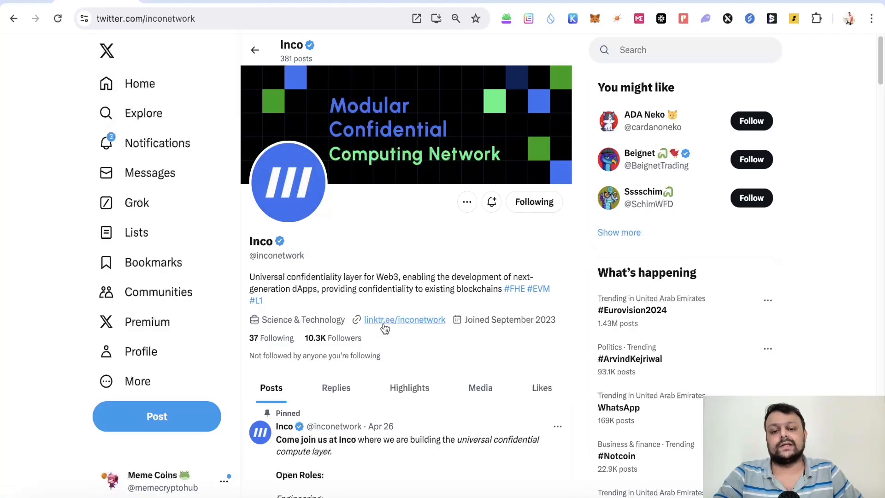
# Step: Look over Inco's Linktree links and the inco.org homepage, from the introduction down to the feature cards
pyautogui.click(152, 1)
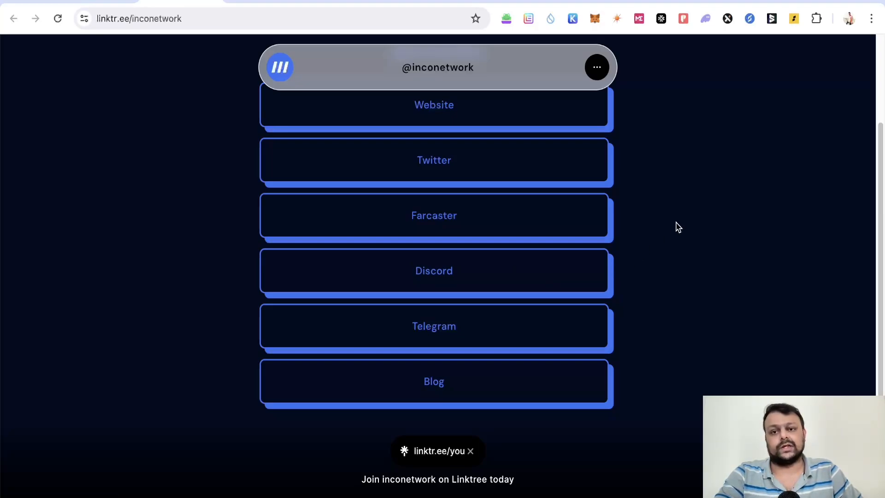
pyautogui.click(238, 4)
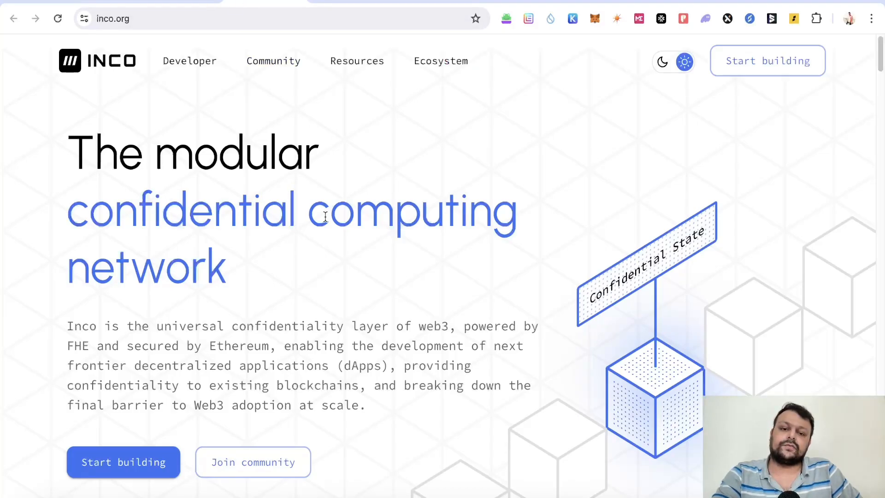
pyautogui.scroll(-2, 415, 221)
pyautogui.scroll(2, 444, 226)
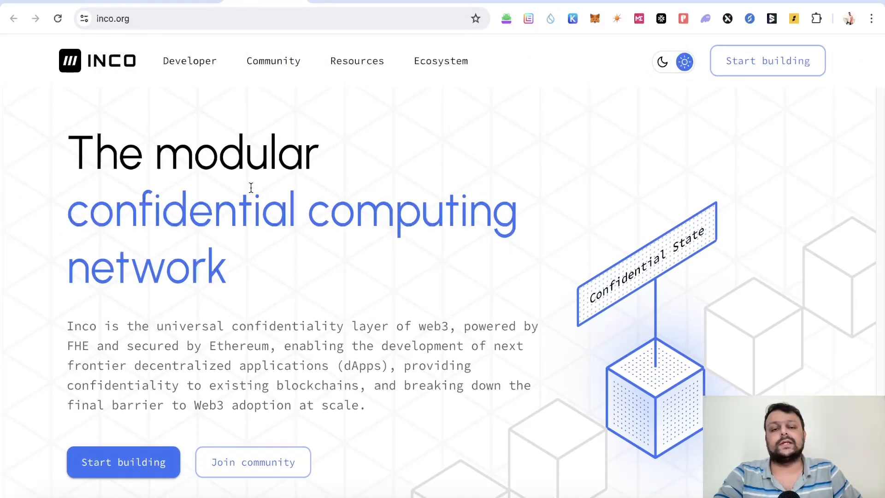
pyautogui.scroll(-2, 238, 193)
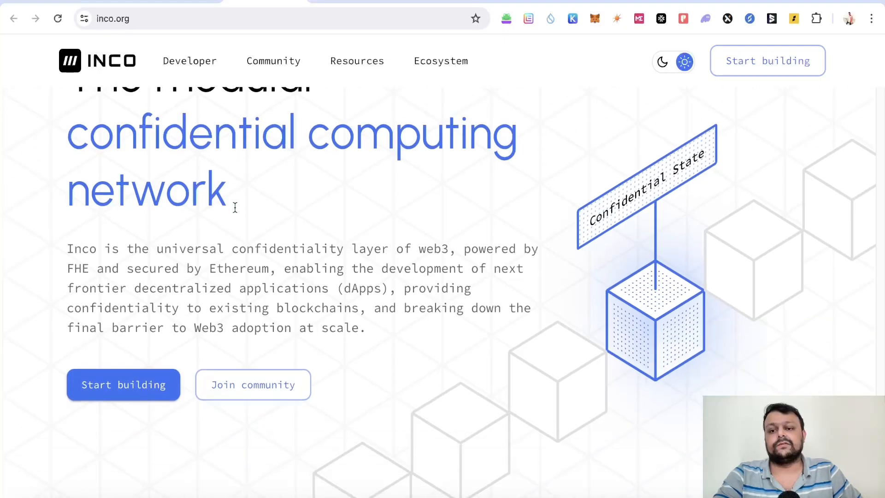
pyautogui.scroll(2, 235, 210)
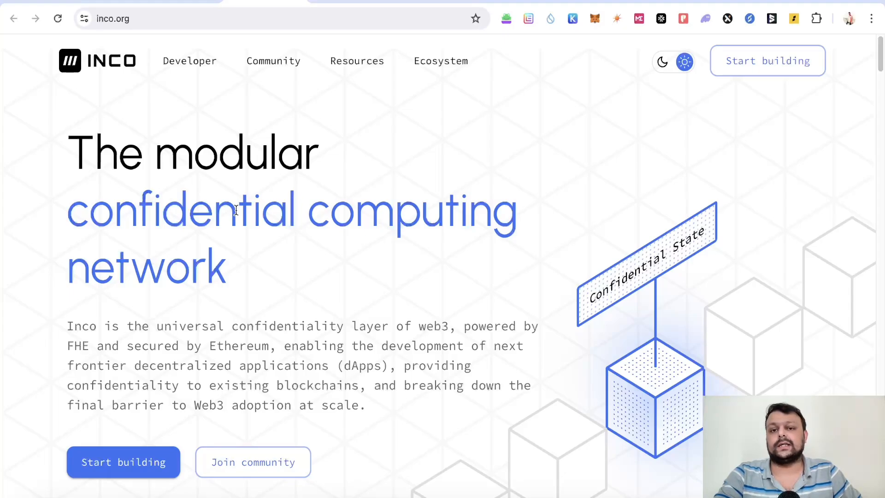
pyautogui.scroll(-1, 237, 213)
pyautogui.scroll(1, 237, 216)
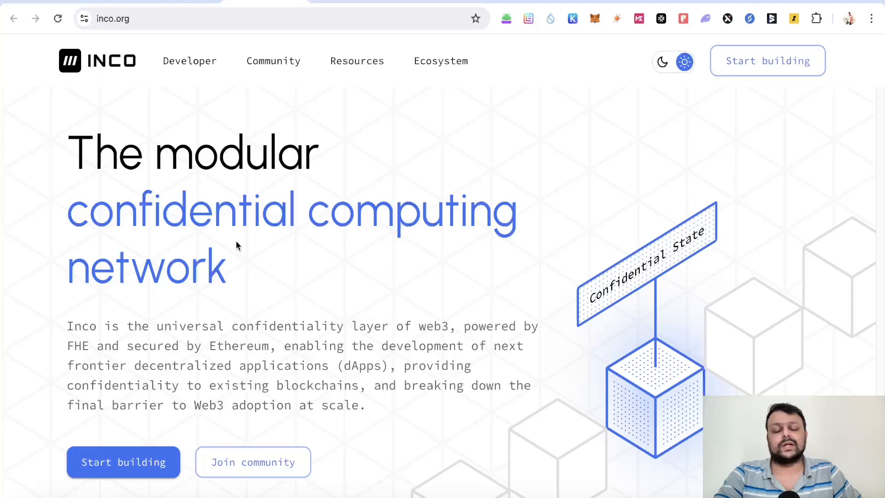
pyautogui.scroll(-5, 256, 299)
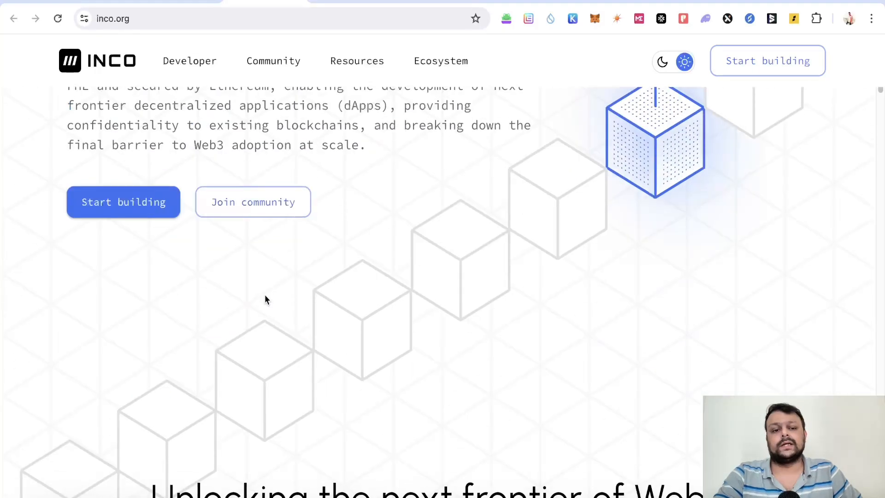
pyautogui.scroll(5, 265, 296)
pyautogui.scroll(-15, 265, 300)
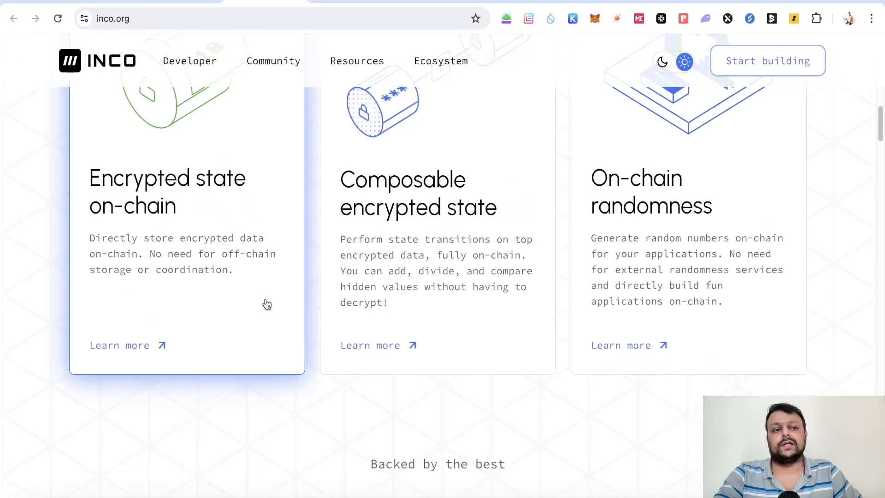
pyautogui.scroll(10, 265, 304)
pyautogui.scroll(5, 265, 305)
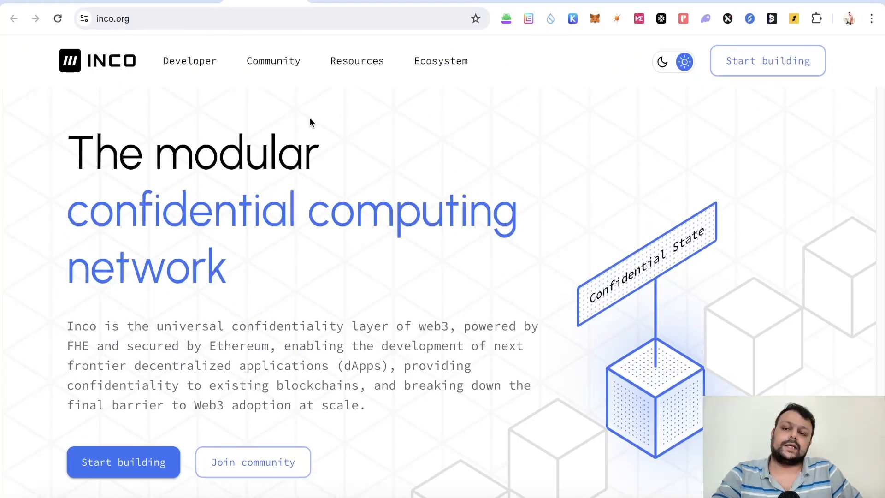
# Step: Switch to the Inco faucet page and examine its test token request form and wallet network link
pyautogui.click(321, 1)
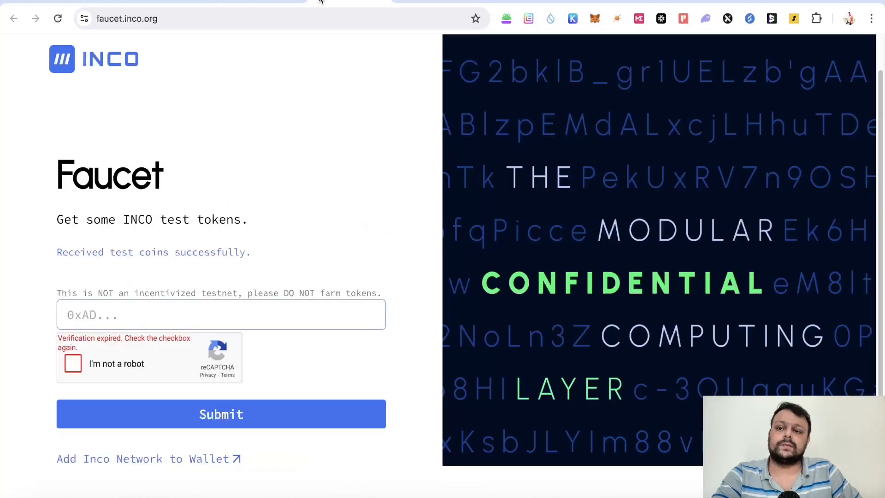
pyautogui.scroll(2, 258, 144)
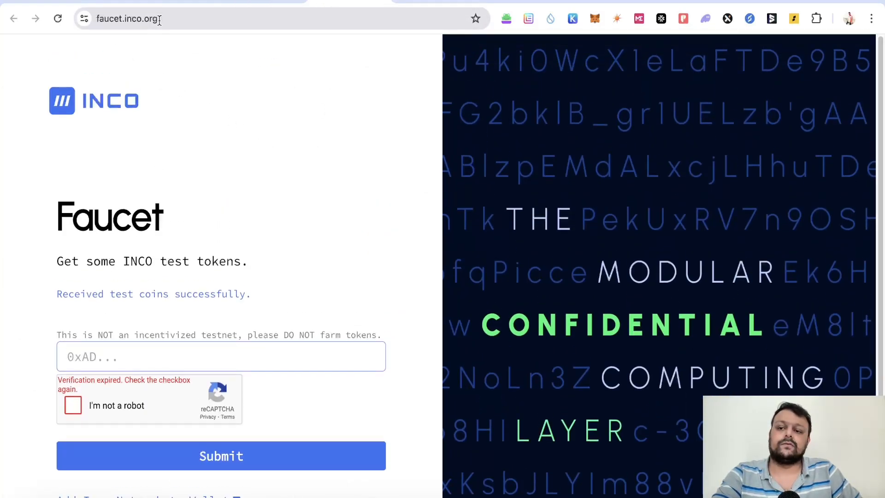
pyautogui.scroll(-3, 335, 250)
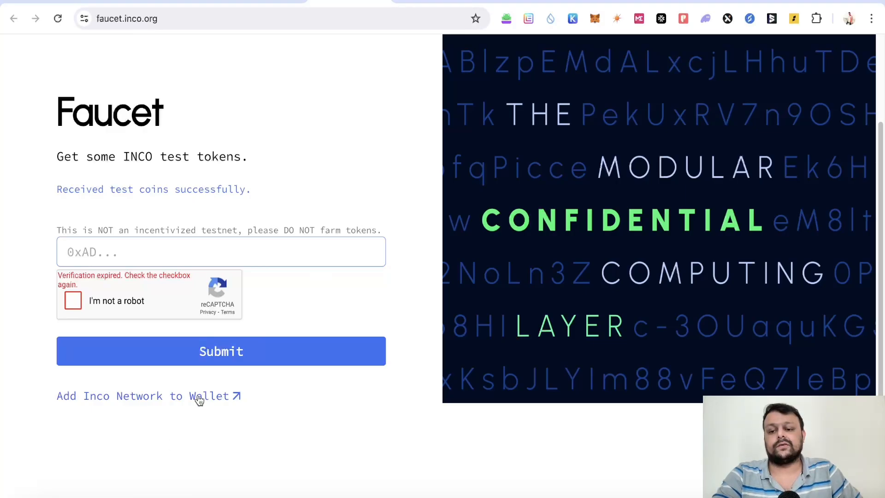
# Step: Bring up Inco's Connect Metamask docs, then open MetaMask's form for adding a network manually
pyautogui.click(412, 3)
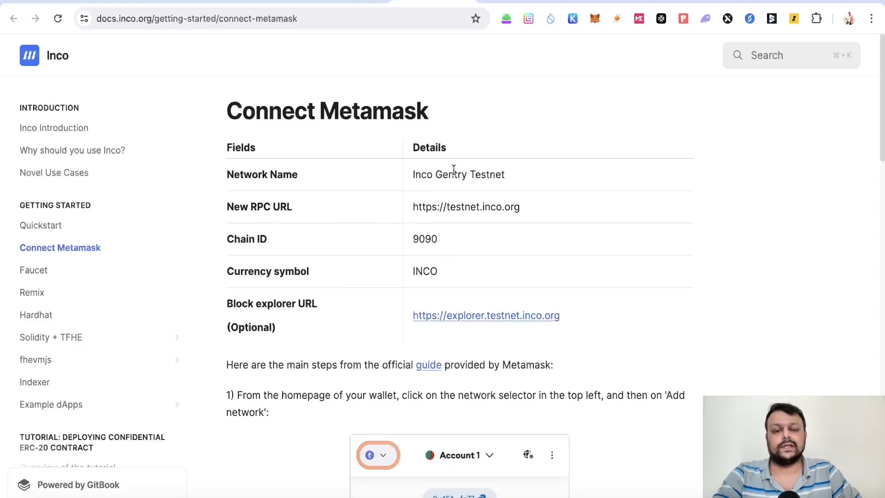
pyautogui.click(587, 18)
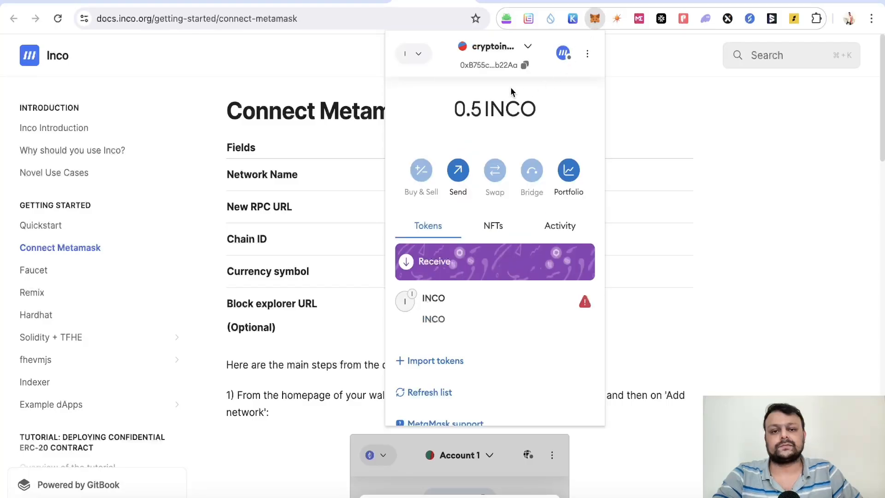
pyautogui.click(412, 57)
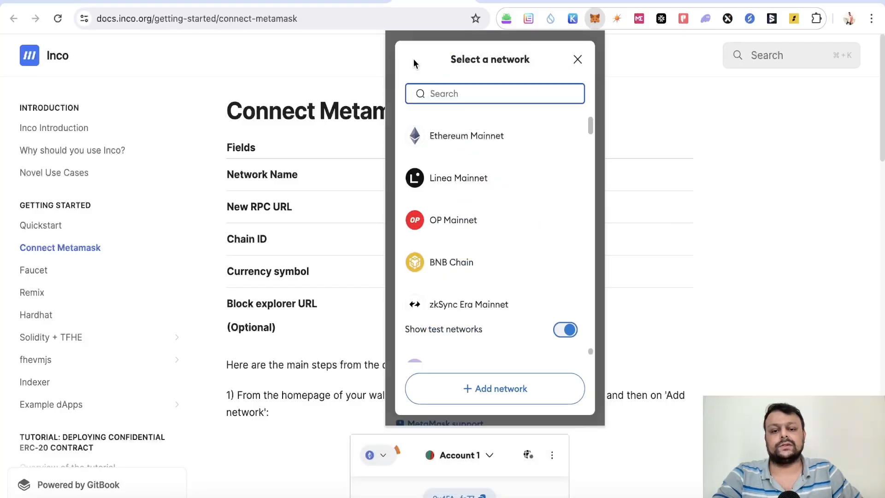
pyautogui.click(476, 396)
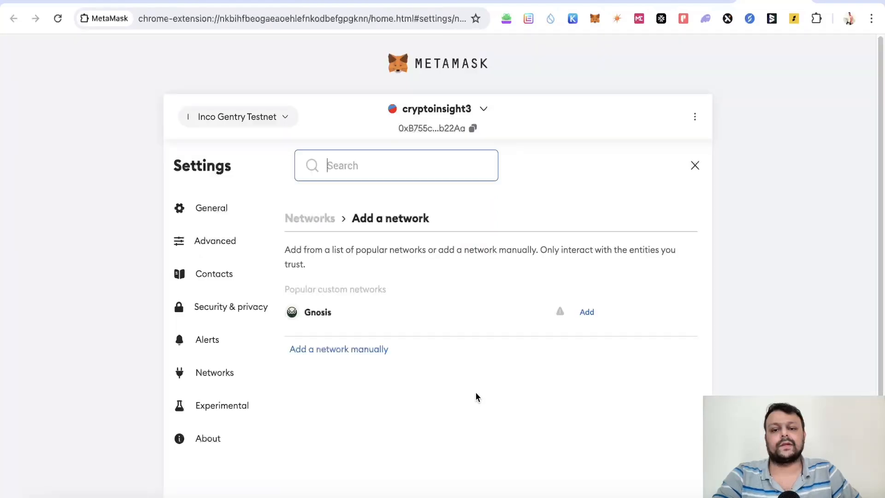
pyautogui.click(326, 354)
pyautogui.scroll(-2, 462, 201)
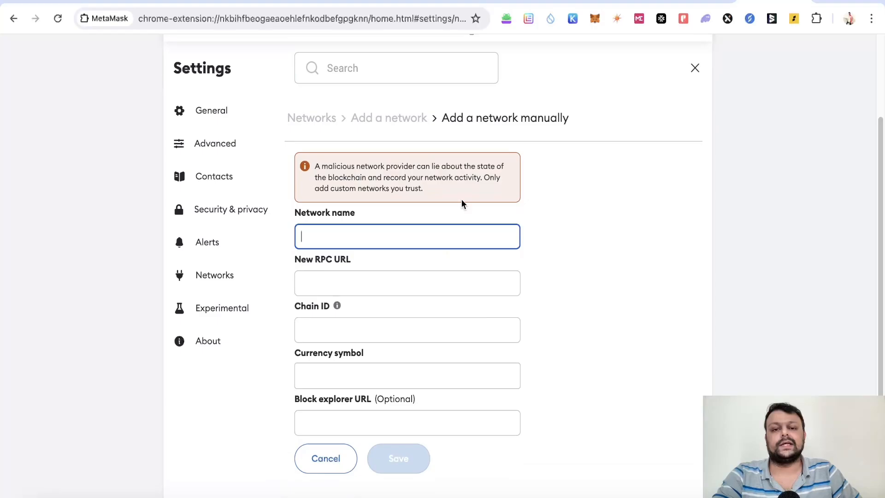
# Step: Copy the network name "Inco Gentry Testnet" from the Inco docs into MetaMask's network name field
pyautogui.click(387, 2)
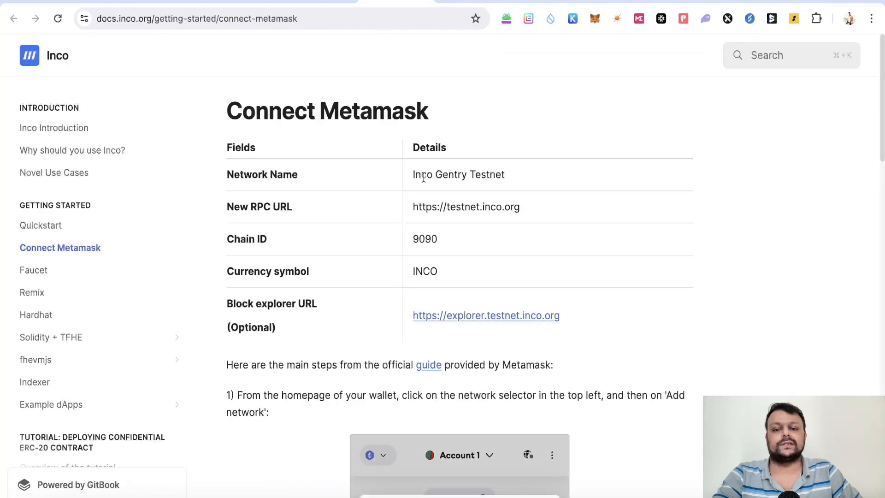
pyautogui.moveTo(412, 175); pyautogui.dragTo(527, 176)
pyautogui.press('super+c')
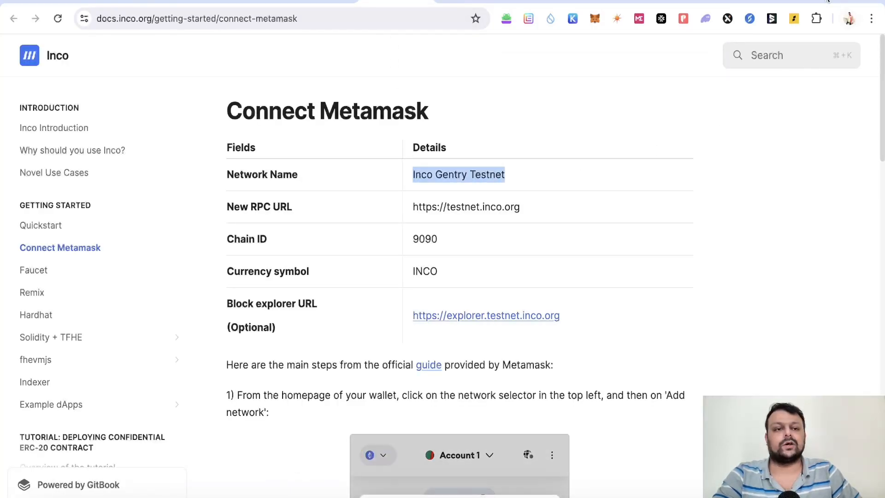
pyautogui.click(779, 2)
pyautogui.press('super+v')
pyautogui.click(365, 2)
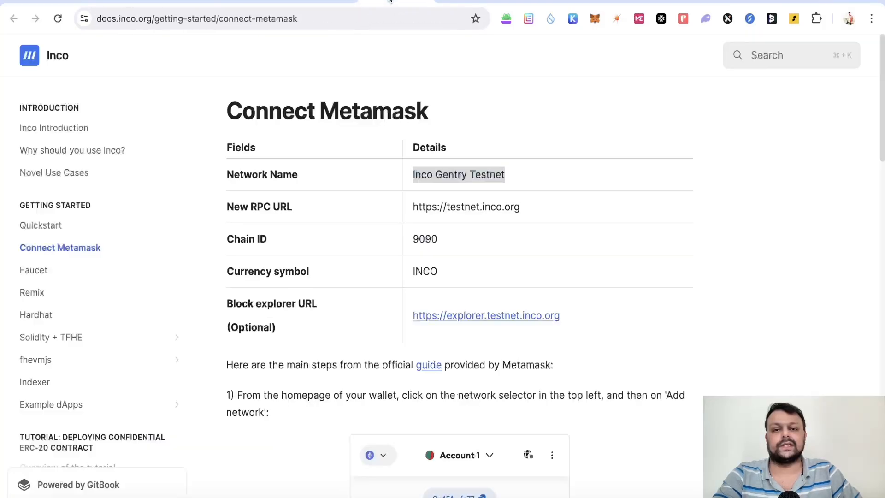
pyautogui.moveTo(414, 207); pyautogui.dragTo(521, 206)
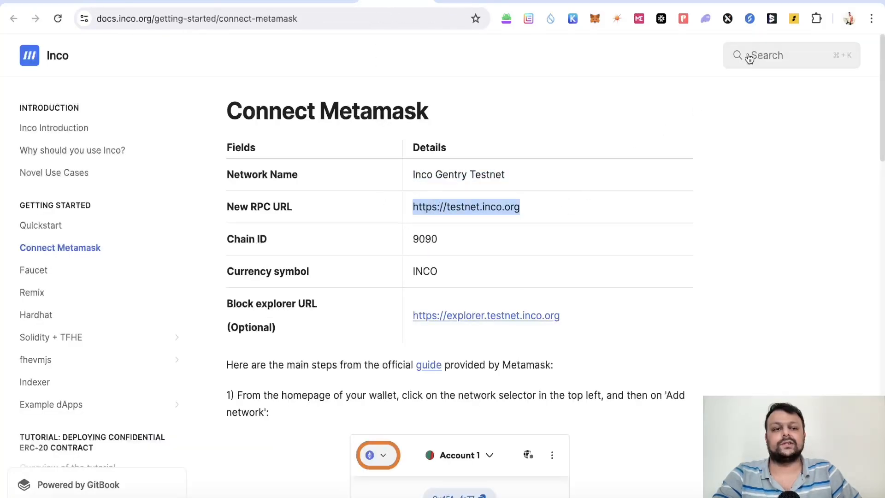
pyautogui.click(779, 2)
pyautogui.click(381, 283)
pyautogui.press('super+v')
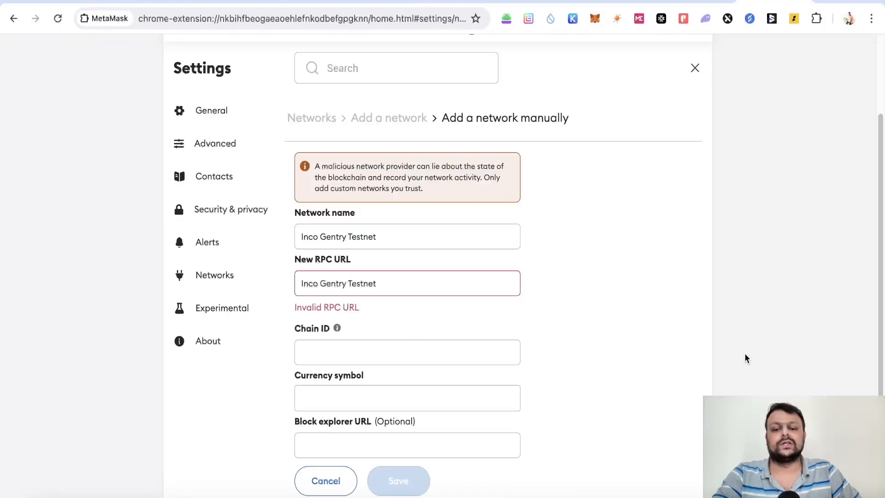
pyautogui.scroll(-1, 317, 329)
pyautogui.click(396, 3)
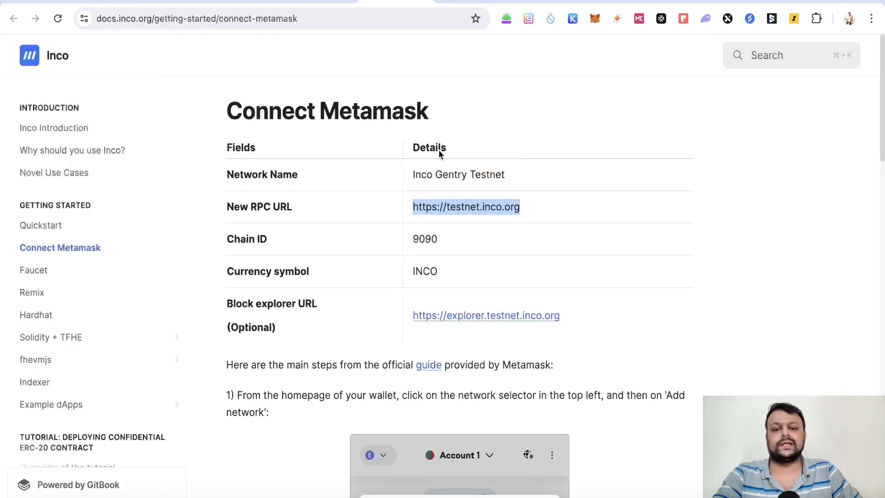
pyautogui.click(776, 2)
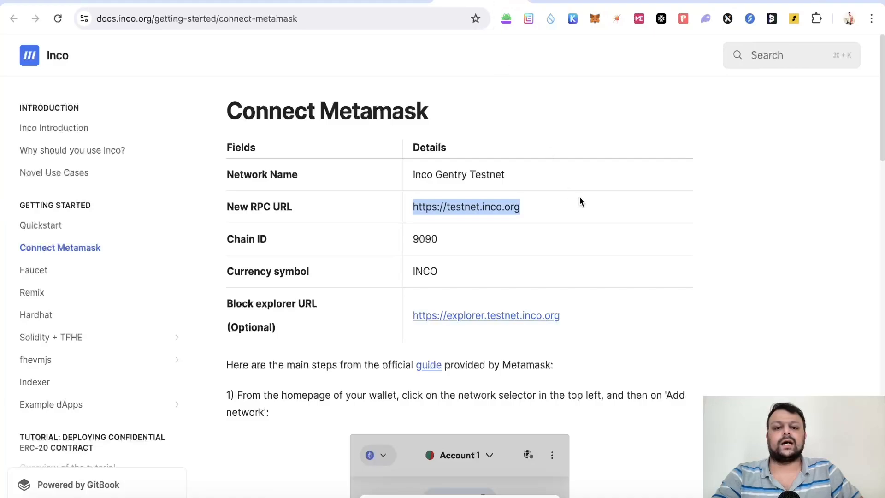
pyautogui.click(580, 198)
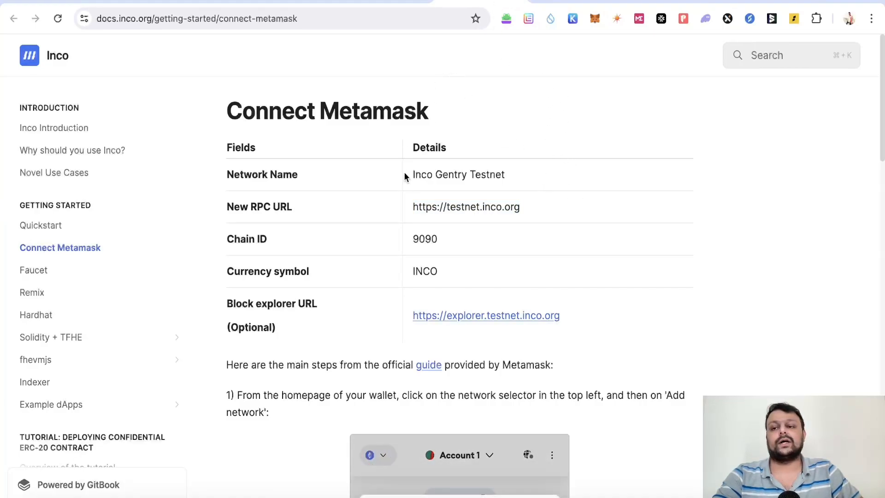
# Step: Switch to thirdweb's TokenERC20 page and review the Token contract's description, use cases and resources
pyautogui.click(548, 2)
pyautogui.scroll(2, 490, 178)
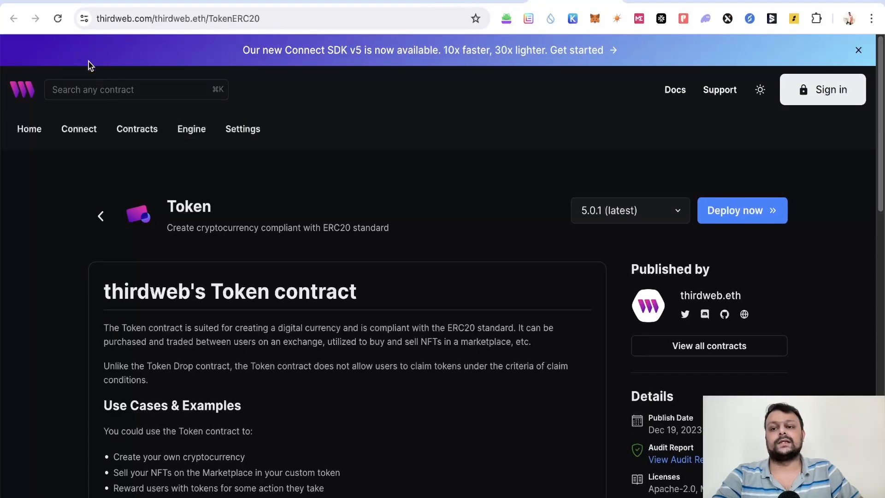
pyautogui.scroll(-2, 581, 328)
pyautogui.scroll(2, 518, 322)
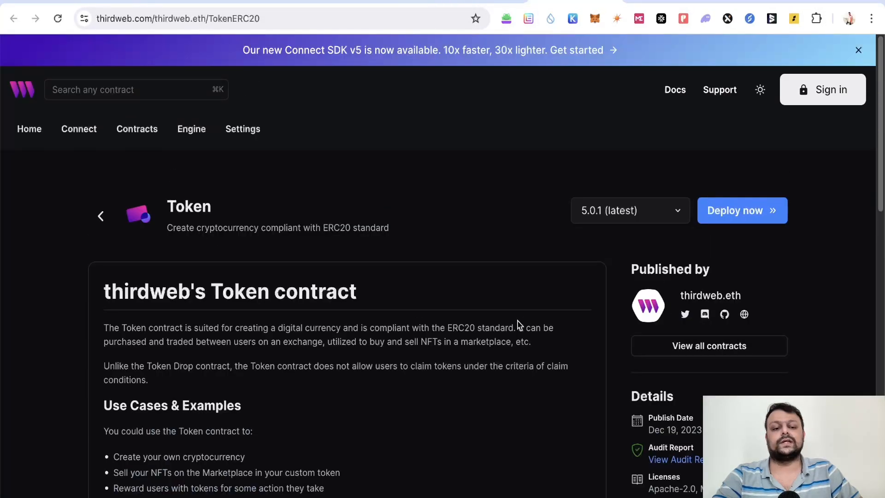
pyautogui.scroll(-2, 513, 294)
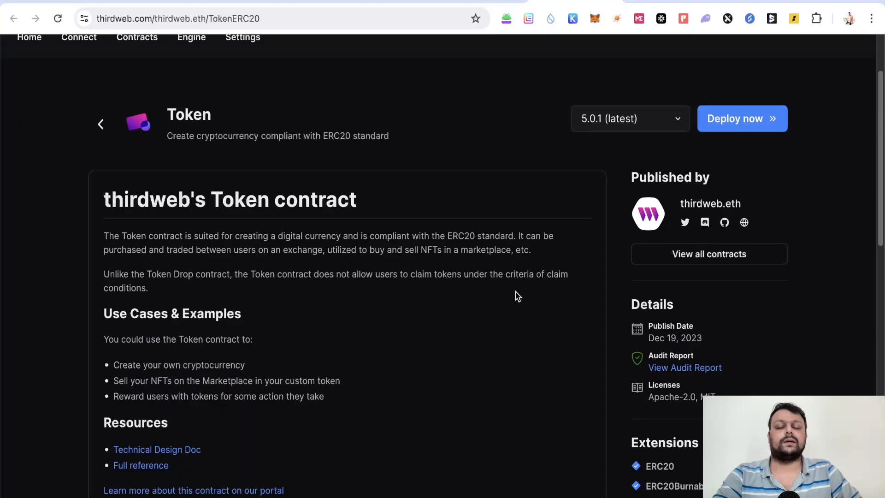
pyautogui.scroll(2, 518, 295)
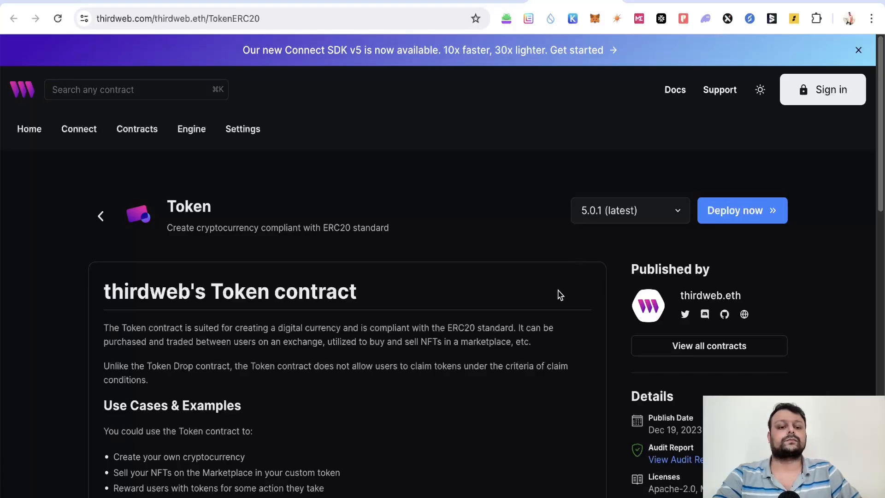
# Step: Start deploying version 5.0.1 of the Token contract, with both its name and symbol set to "pudgy"
pyautogui.click(724, 213)
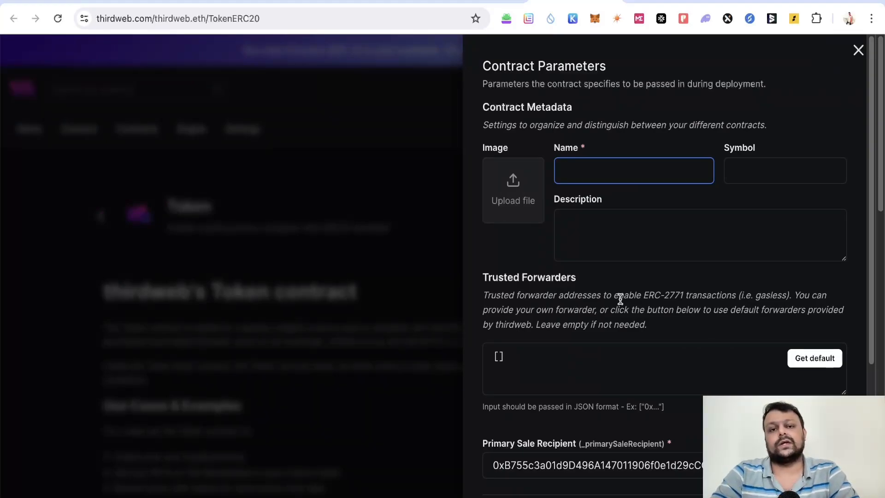
pyautogui.write('pudgy')
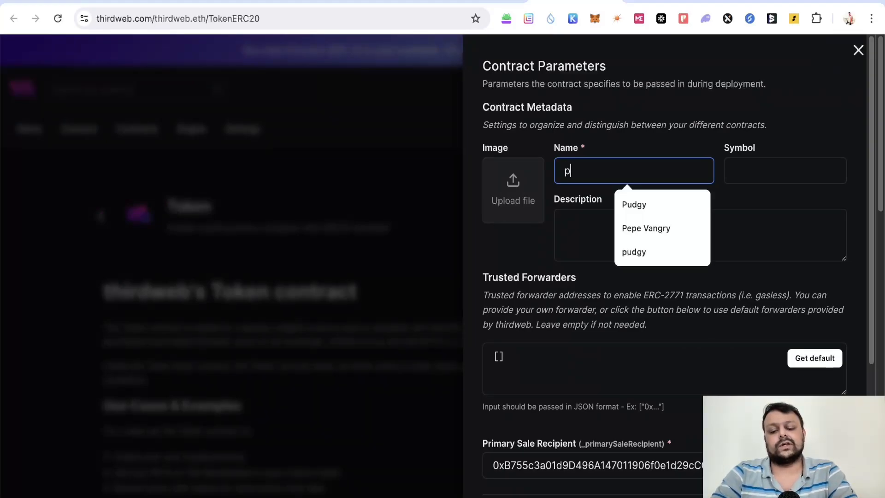
pyautogui.press('Tab')
pyautogui.write('pudgy')
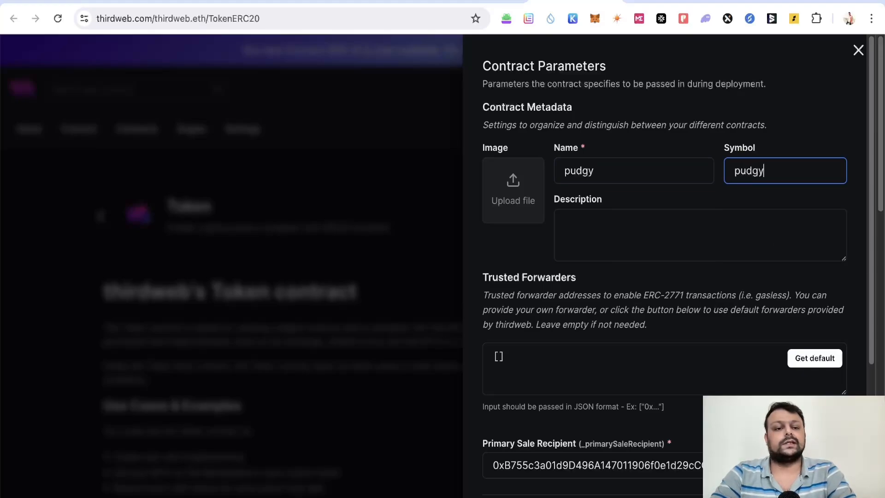
# Step: Enter "pudgy" as the token contract's description, leaving the trusted forwarders unset
pyautogui.press('Tab')
pyautogui.write('oudgy')
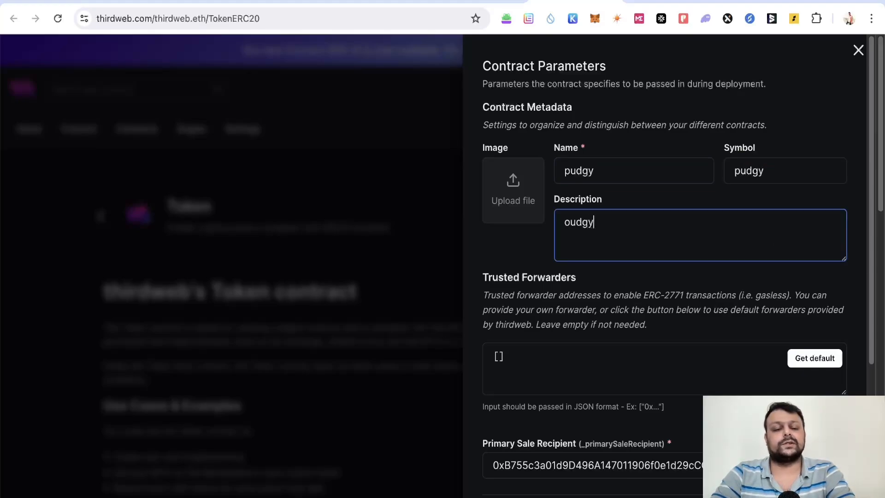
pyautogui.press('Tab')
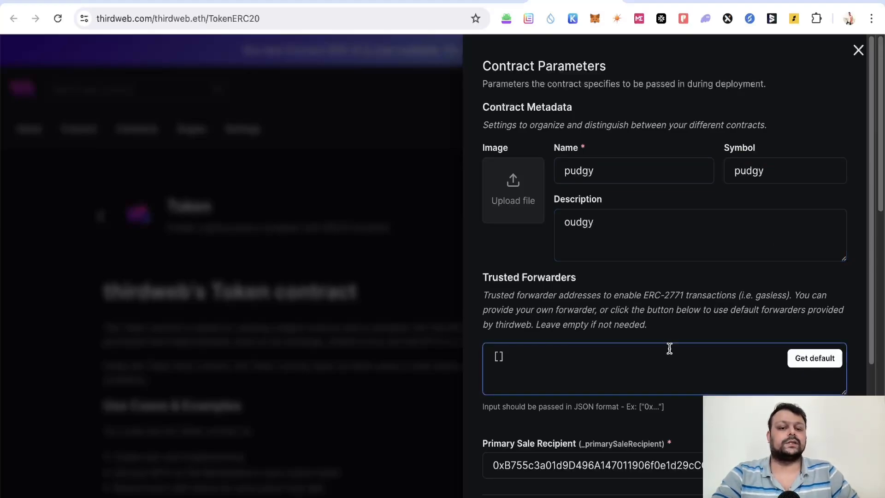
pyautogui.click(576, 233)
pyautogui.press('Home')
pyautogui.press('Delete')
pyautogui.write('p')
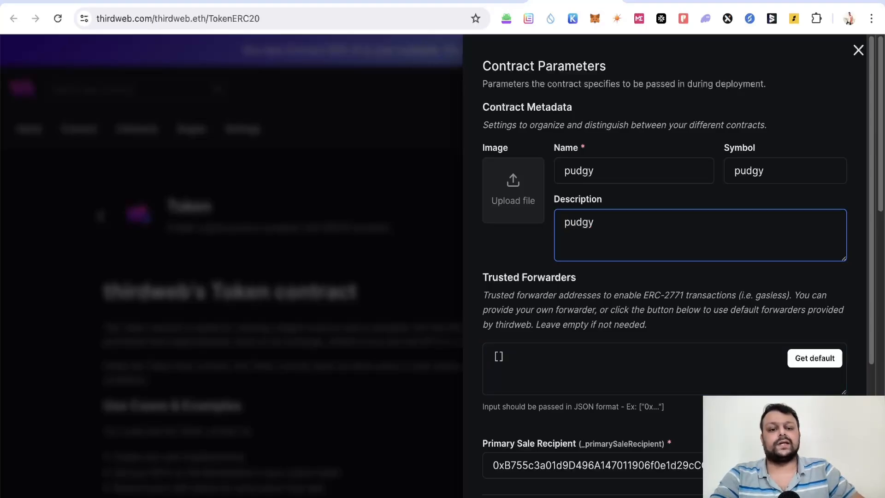
# Step: Search the deployable networks for "inco" in the token contract's network selection
pyautogui.scroll(-3, 712, 361)
pyautogui.scroll(-1, 706, 373)
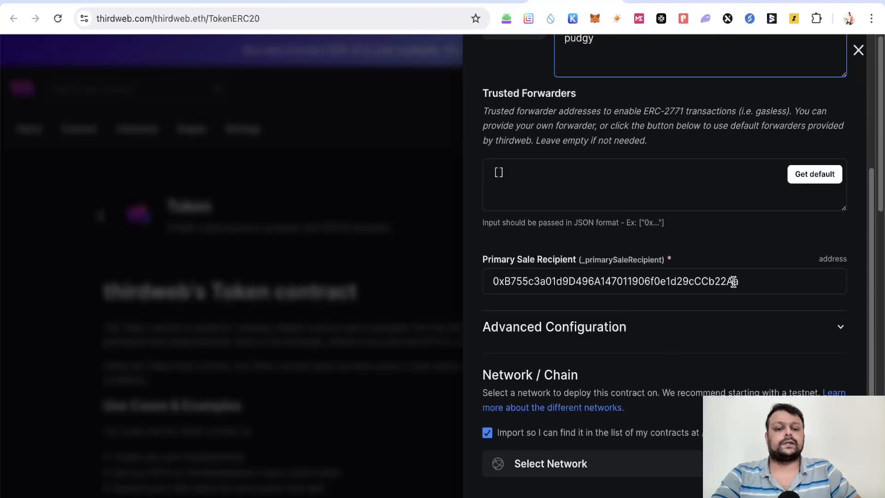
pyautogui.click(625, 468)
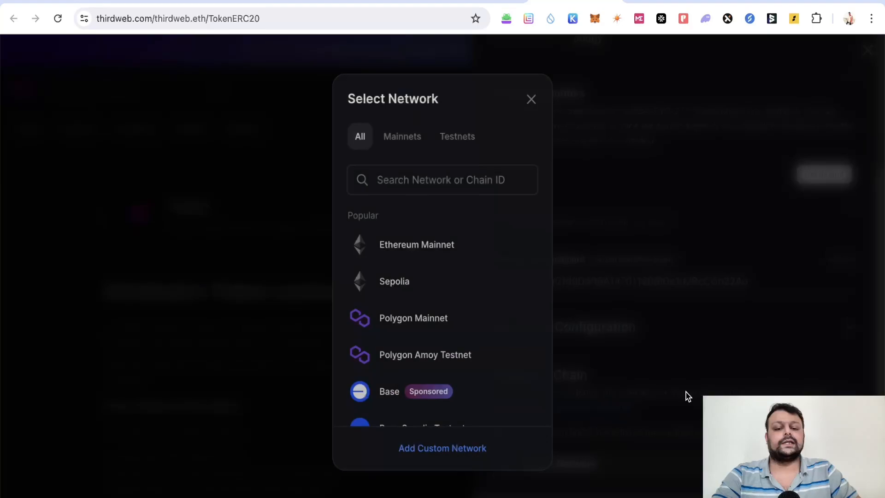
pyautogui.click(408, 189)
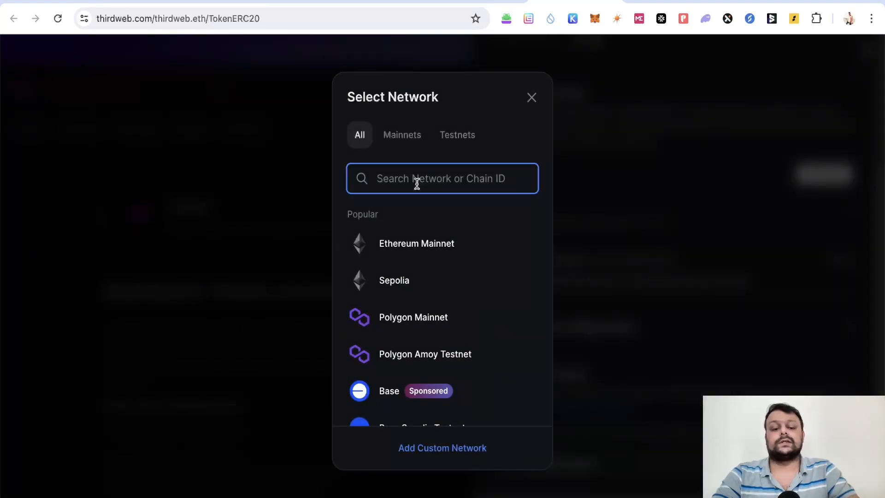
pyautogui.write('inco')
pyautogui.scroll(-1, 500, 385)
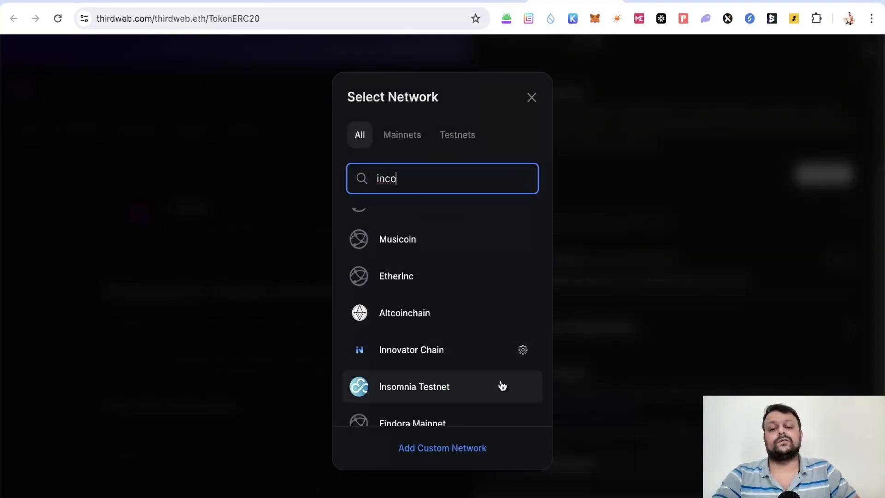
pyautogui.scroll(1, 466, 353)
pyautogui.scroll(-1, 468, 352)
pyautogui.scroll(1, 468, 354)
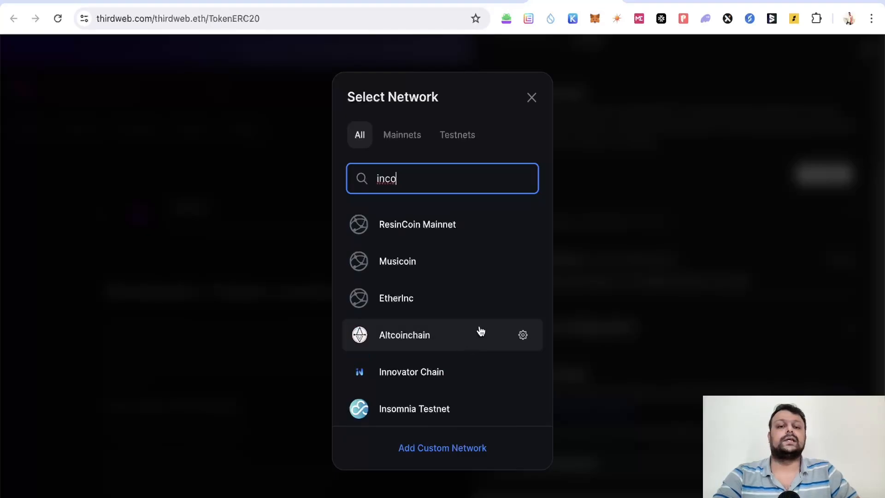
pyautogui.doubleClick(429, 176)
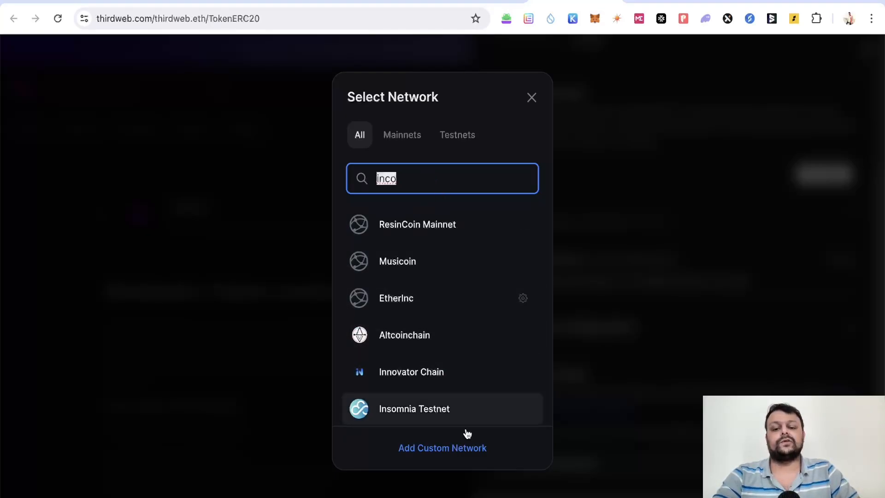
# Step: Start a custom network of type Testnet, with the network name "Inco Gentry Testnet" copied from the Inco docs
pyautogui.click(443, 450)
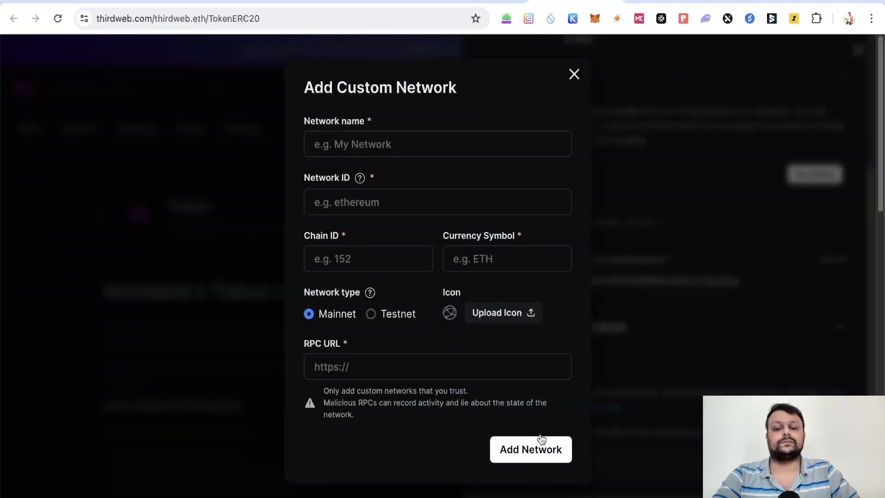
pyautogui.click(371, 314)
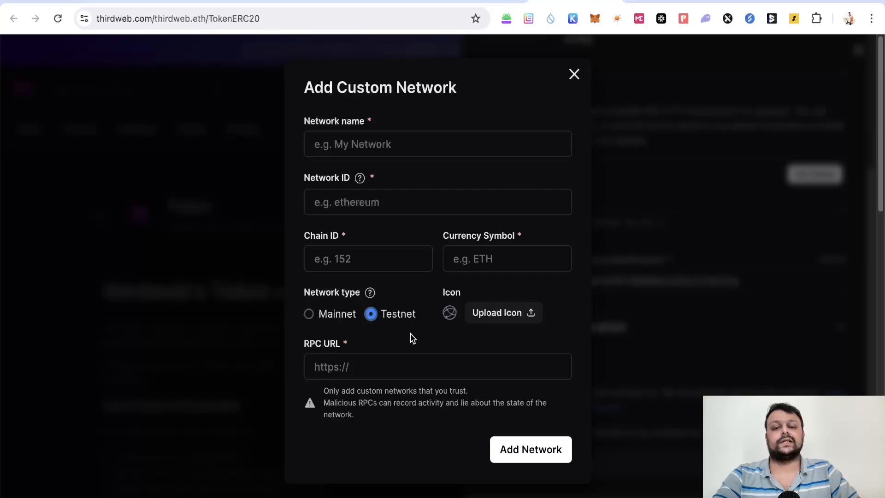
pyautogui.click(480, 1)
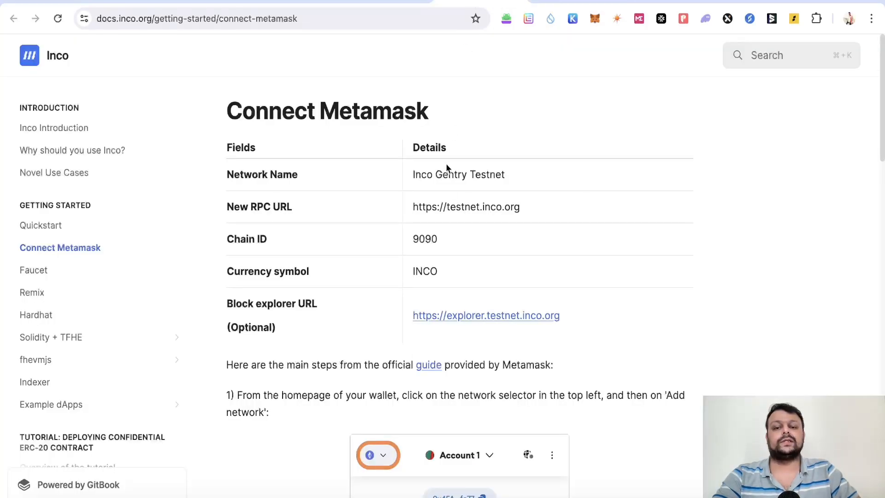
pyautogui.tripleClick(460, 178)
pyautogui.hotkey('ctrl', 'c')
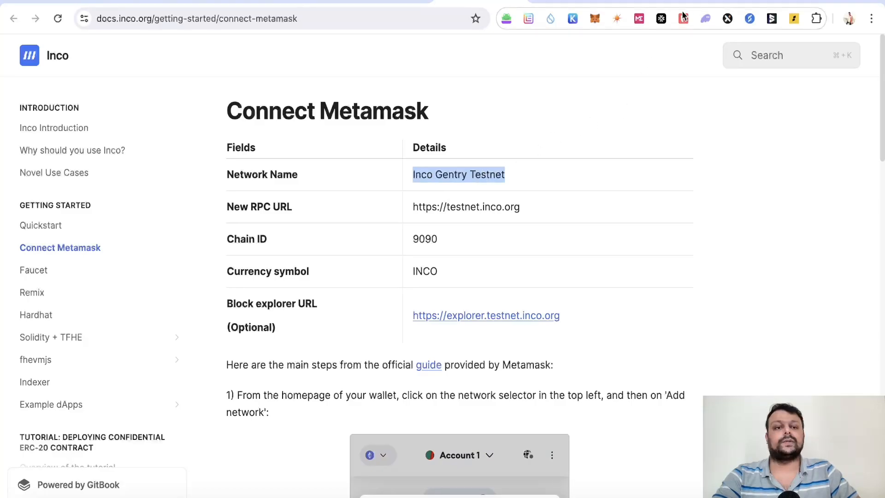
pyautogui.click(576, 2)
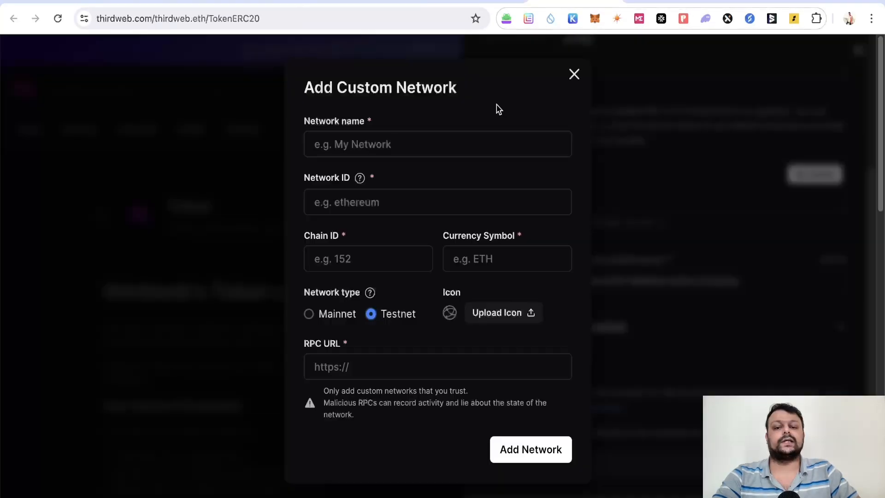
pyautogui.click(374, 144)
pyautogui.hotkey('ctrl', 'v')
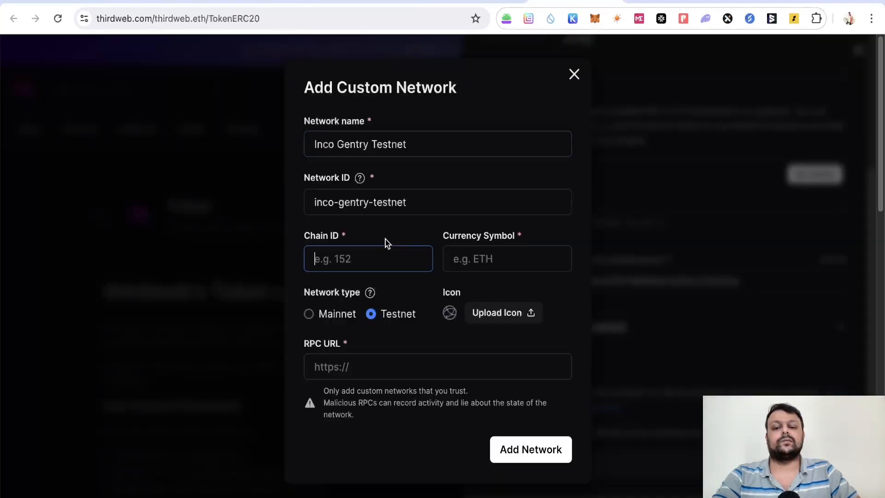
# Step: Set the custom network's chain ID to 9090 and its currency symbol to INCO, checking the Inco docs
pyautogui.click(356, 1)
pyautogui.click(459, 2)
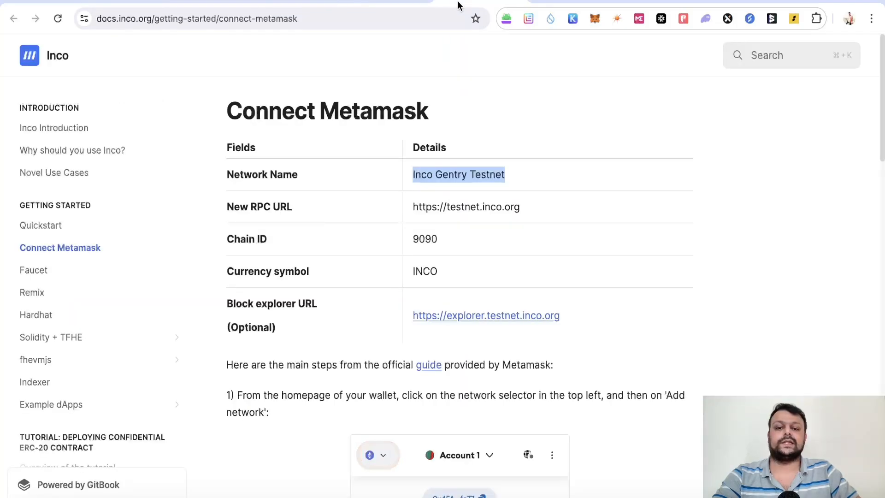
pyautogui.click(607, 2)
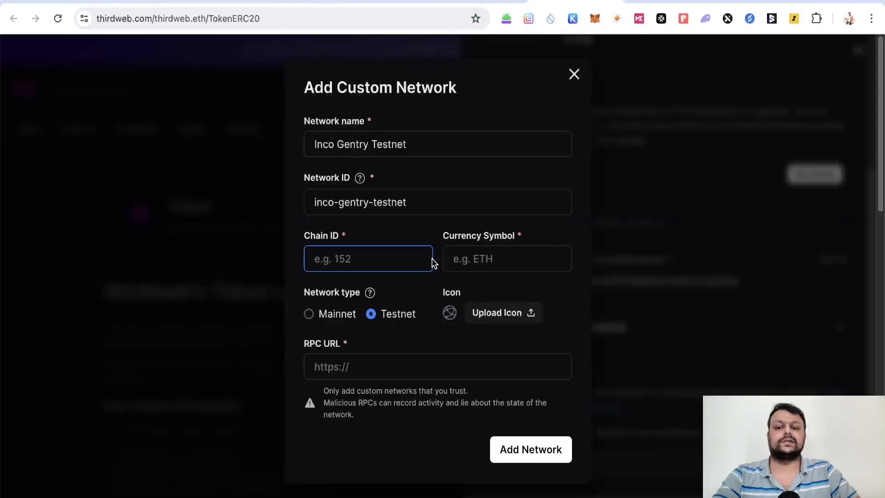
pyautogui.write('9090')
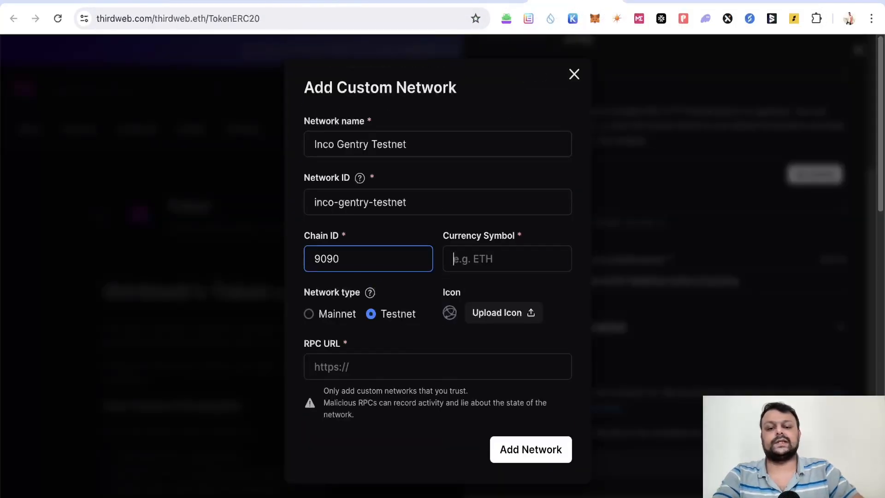
pyautogui.press('Tab')
pyautogui.click(391, 1)
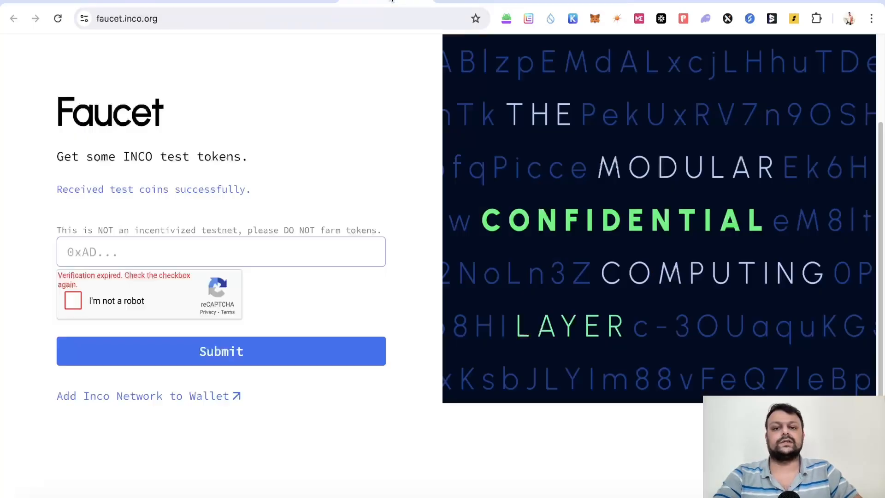
pyautogui.click(476, 2)
pyautogui.click(641, 1)
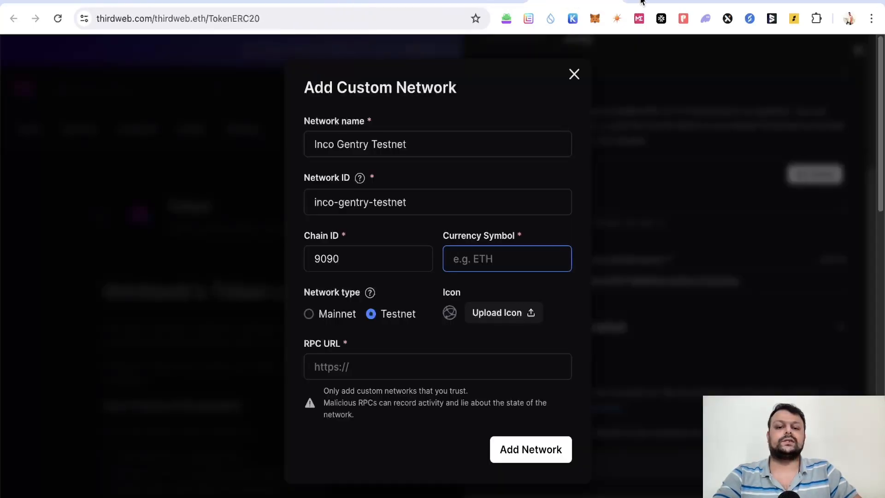
pyautogui.write('INCO')
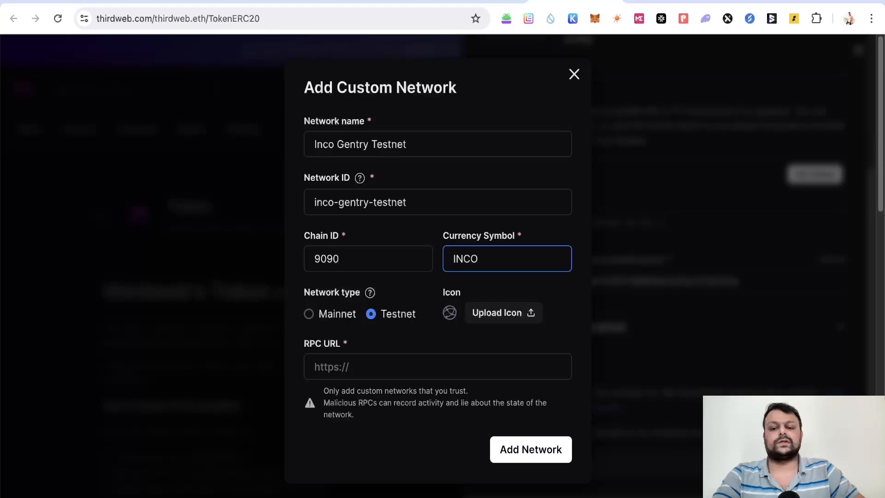
pyautogui.click(444, 1)
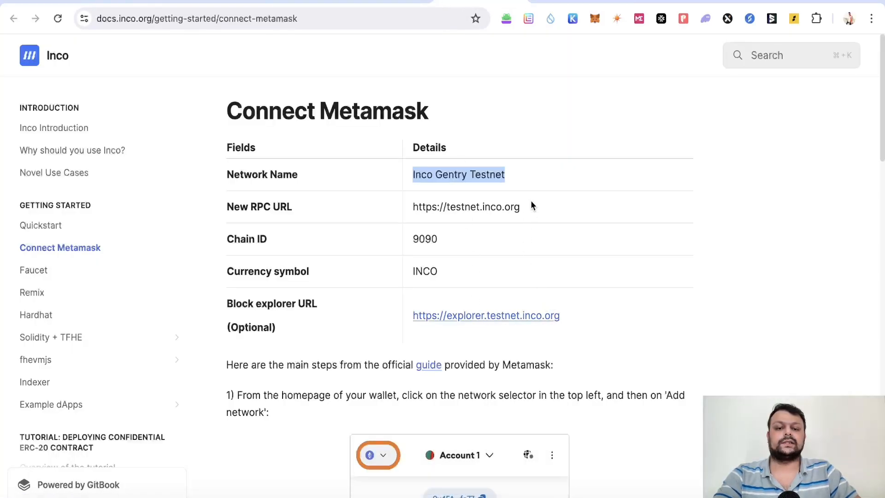
pyautogui.moveTo(531, 207); pyautogui.dragTo(395, 208)
pyautogui.press('super+c')
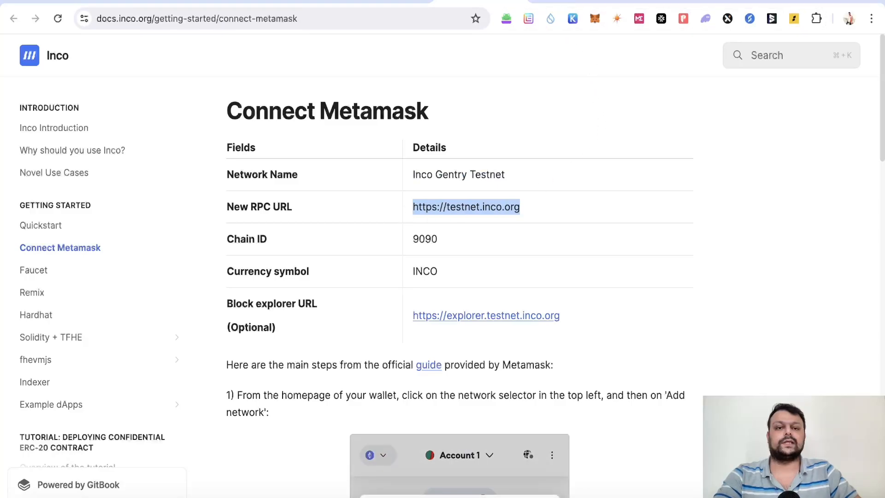
pyautogui.click(575, 1)
pyautogui.click(429, 366)
pyautogui.press('super+v')
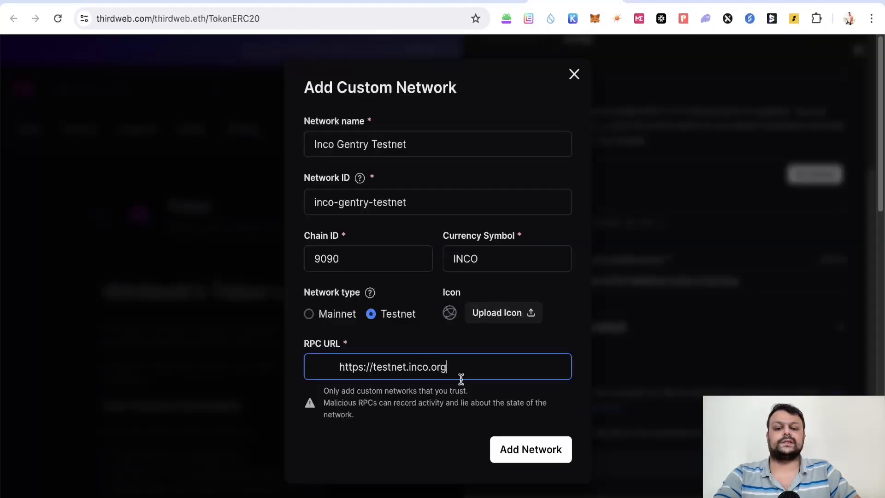
pyautogui.click(339, 366)
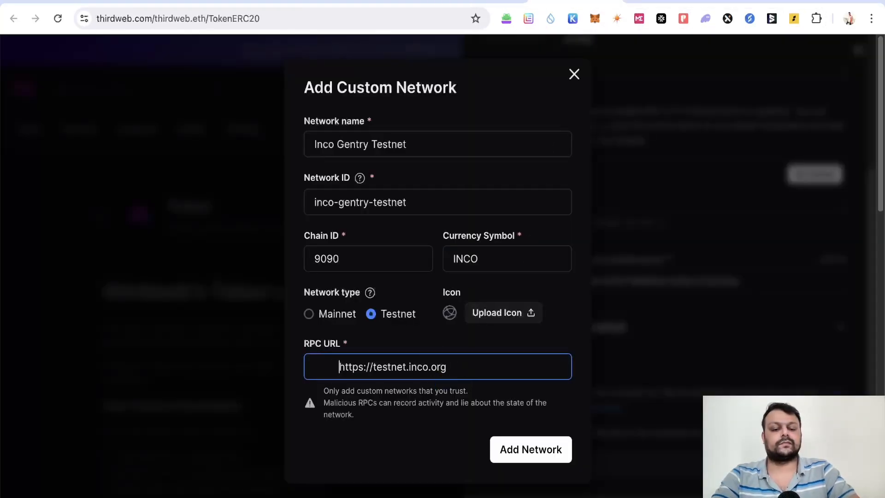
pyautogui.press('BackSpace')
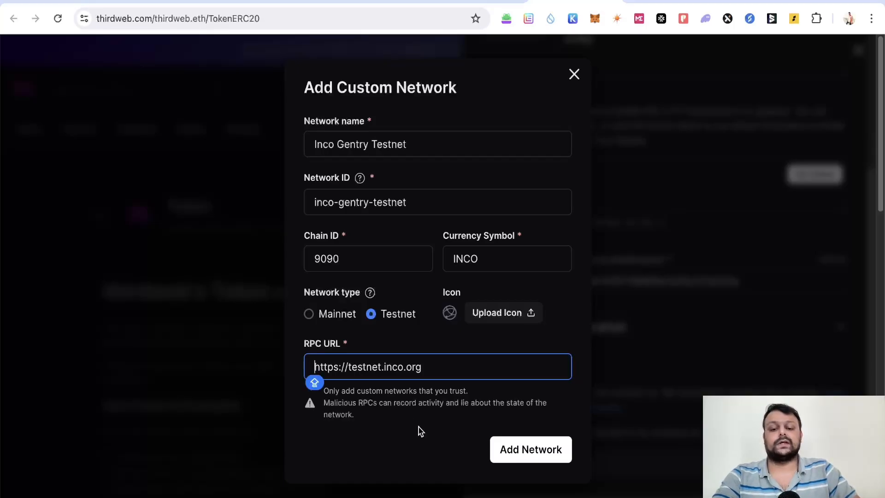
pyautogui.click(509, 451)
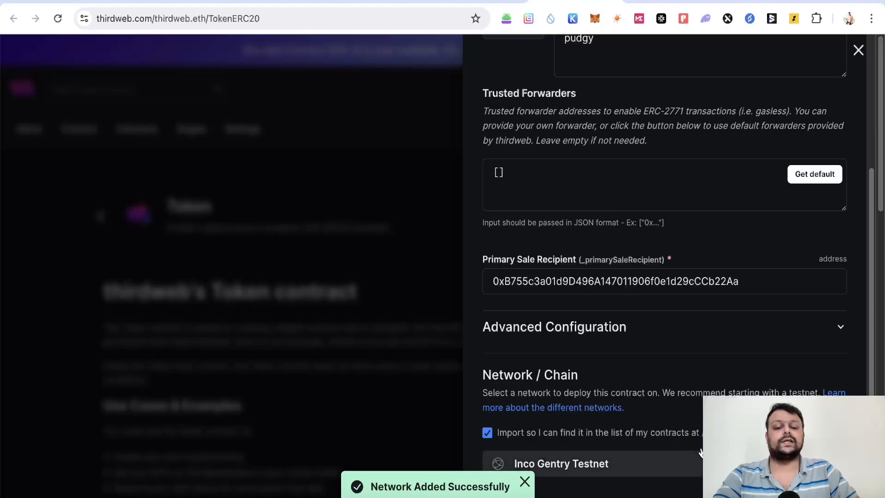
# Step: Deploy the pudgy contract on Inco Gentry Testnet, approving the deployment transaction and the dashboard signature request in MetaMask
pyautogui.click(807, 464)
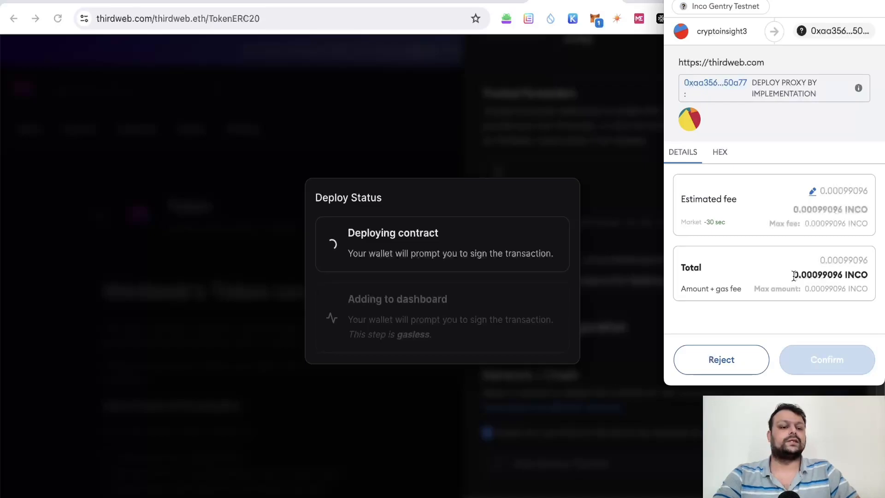
pyautogui.click(820, 365)
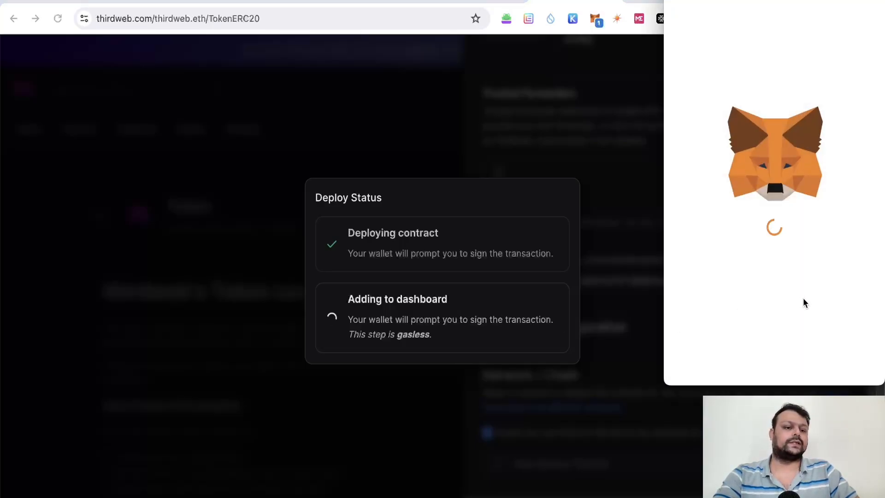
pyautogui.scroll(-5, 807, 306)
pyautogui.scroll(-2, 811, 309)
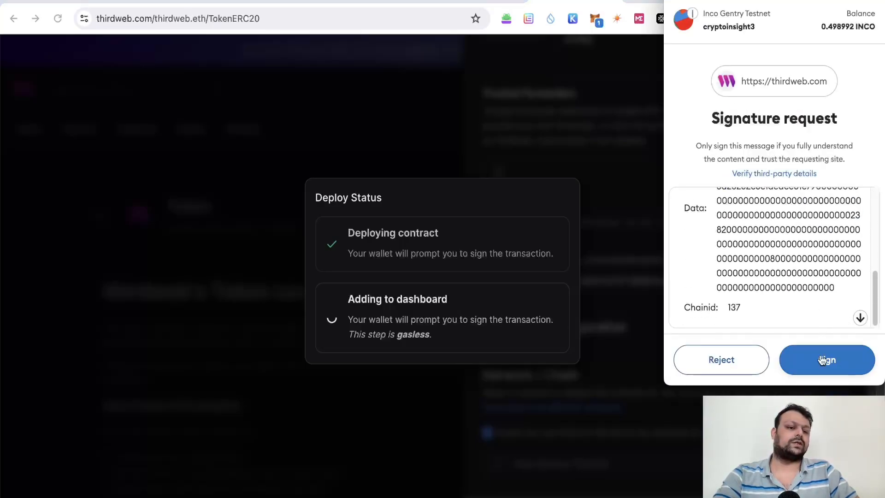
pyautogui.click(825, 357)
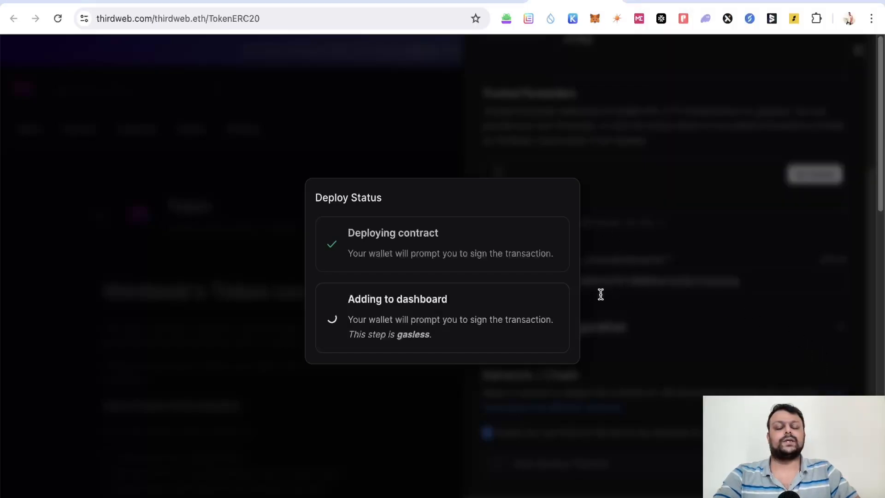
# Step: Check the wallet's recent activity and token list in MetaMask
pyautogui.click(595, 20)
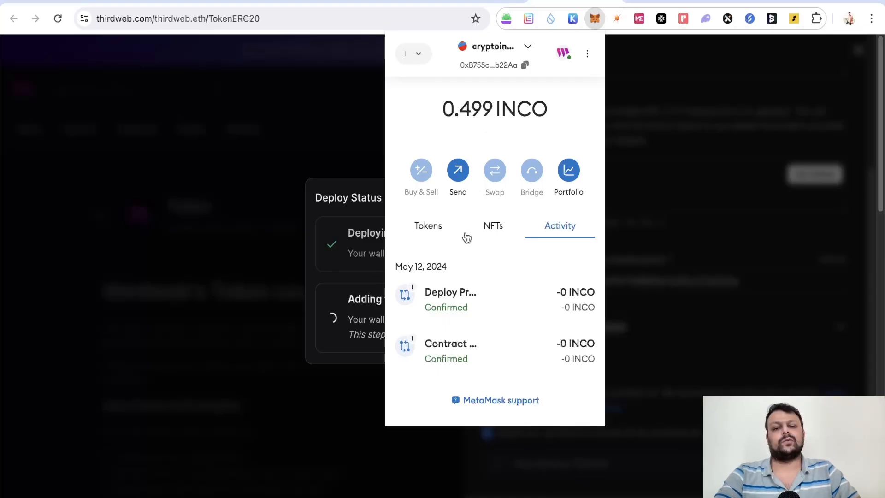
pyautogui.click(431, 235)
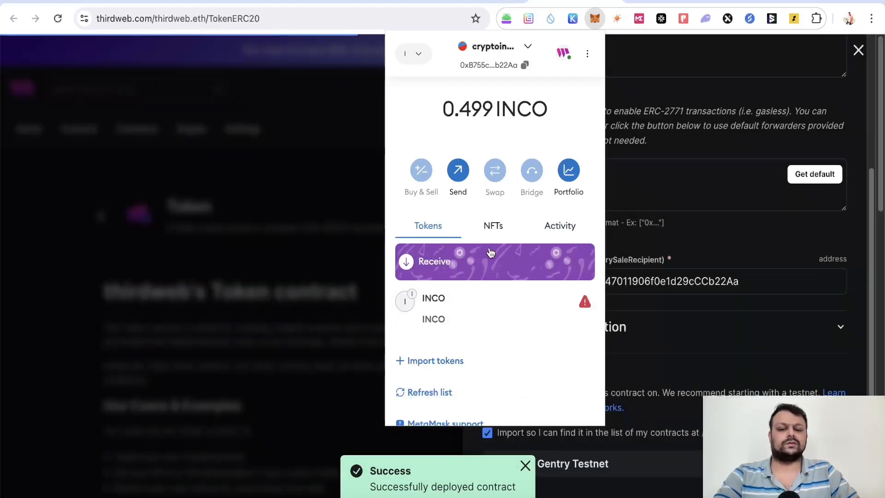
pyautogui.click(332, 221)
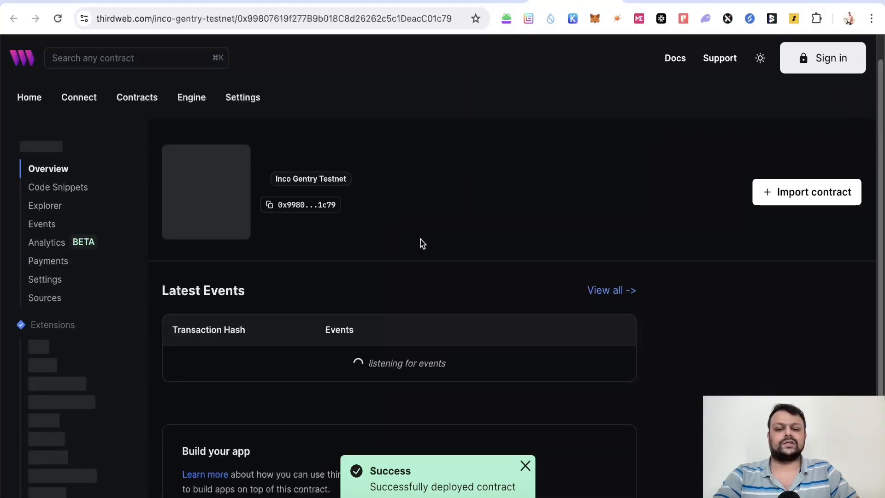
# Step: Review the deployed pudgy contract's overview and go to its token page for minting the first token
pyautogui.scroll(-7, 422, 244)
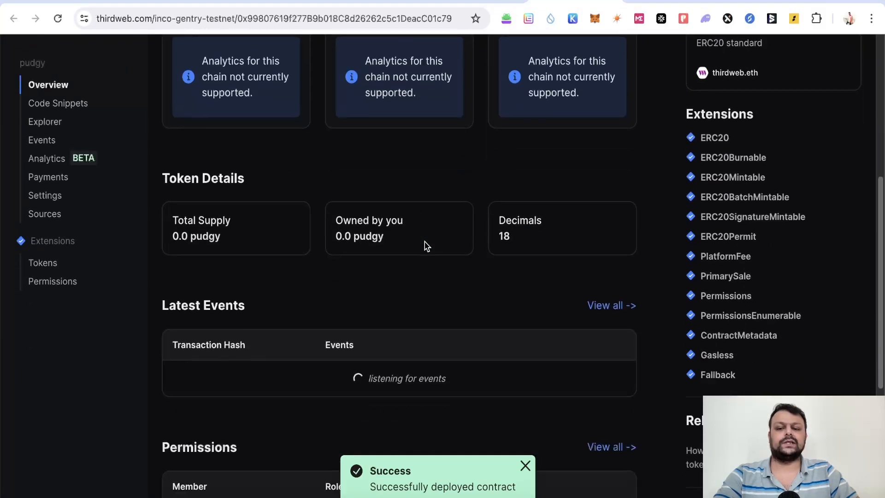
pyautogui.scroll(-3, 425, 246)
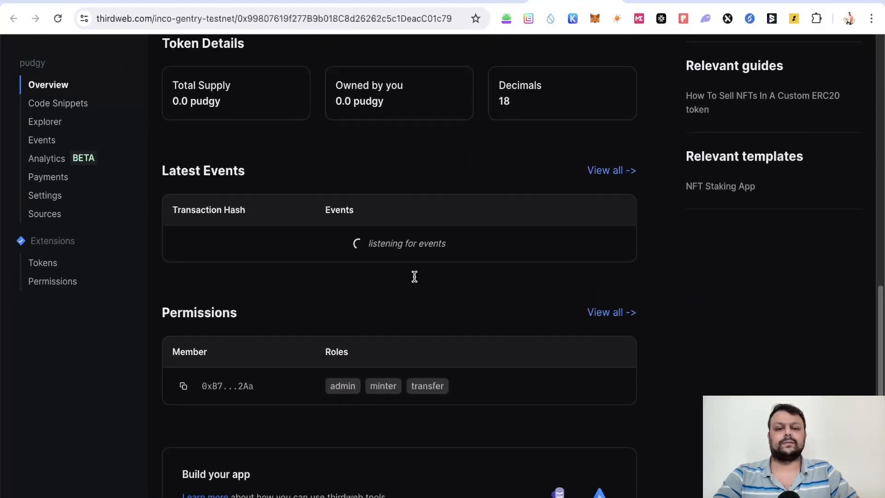
pyautogui.scroll(13, 414, 277)
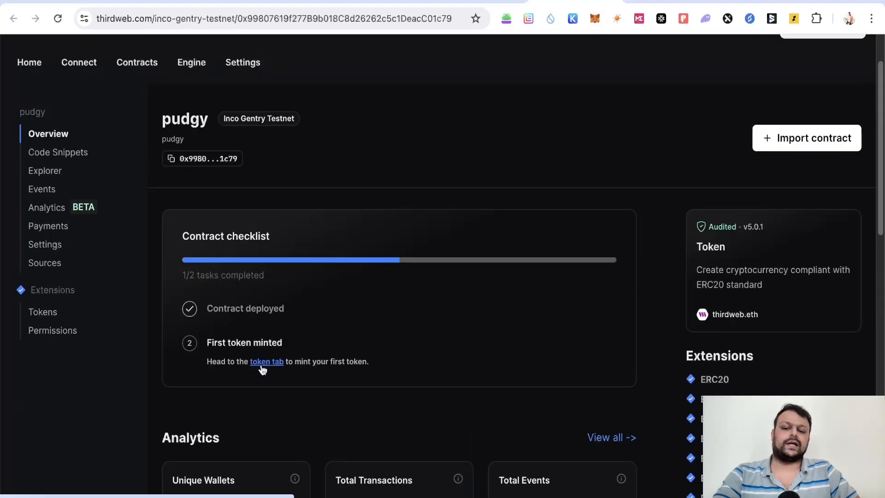
pyautogui.click(587, 4)
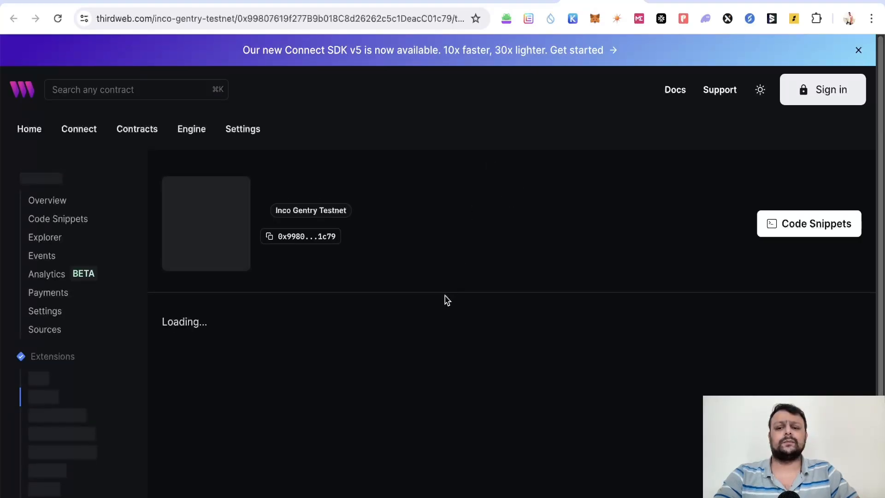
# Step: Mint an additional supply of 1000000 pudgy tokens and confirm the mint transaction in MetaMask
pyautogui.scroll(-1, 447, 299)
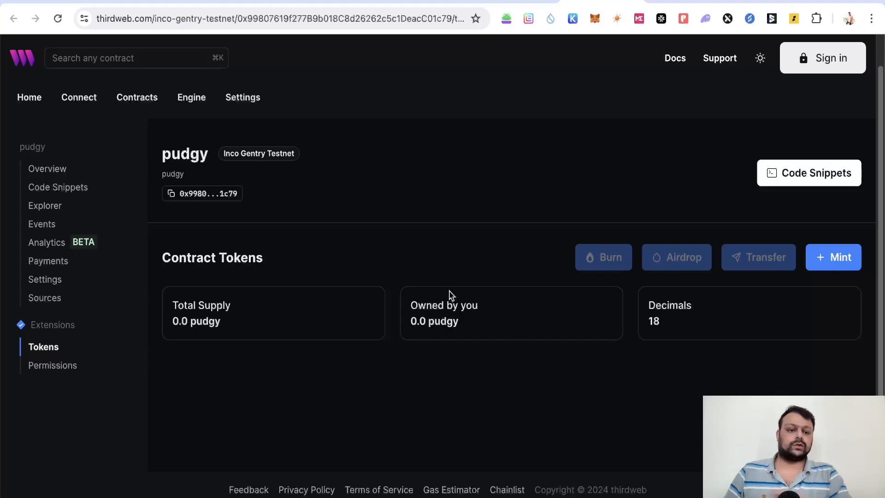
pyautogui.click(835, 258)
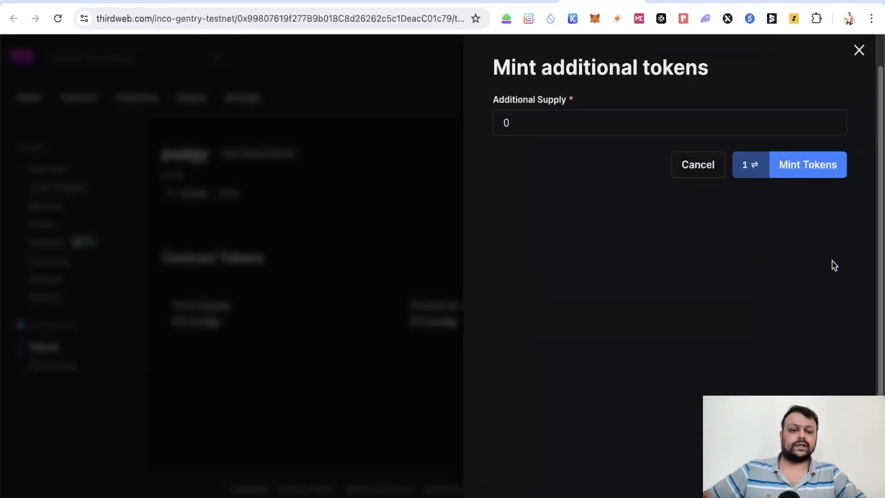
pyautogui.click(686, 121)
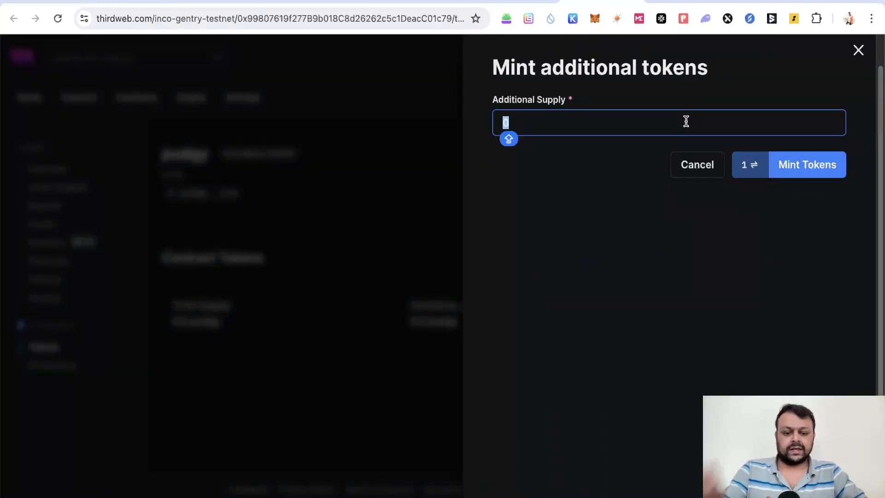
pyautogui.write('1000000')
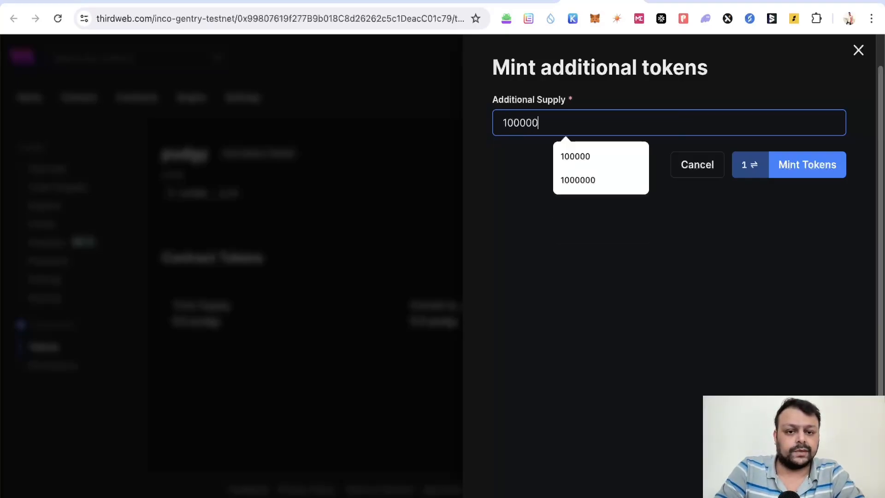
pyautogui.click(800, 166)
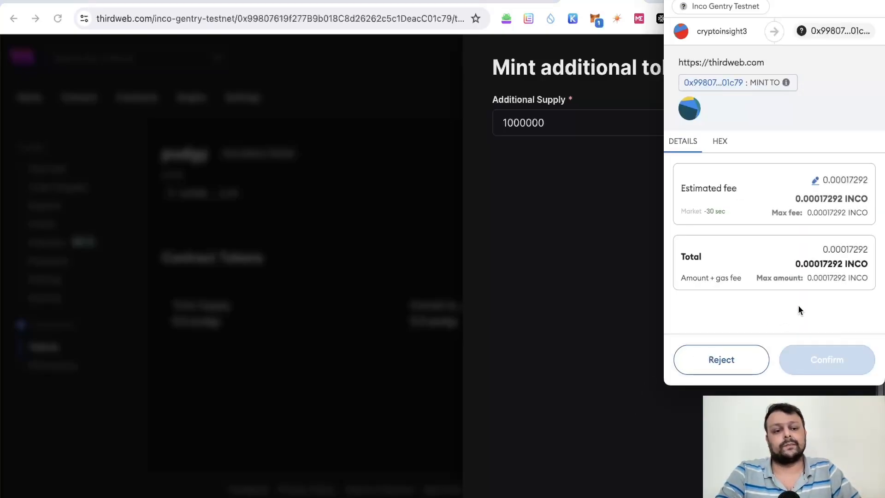
pyautogui.click(813, 365)
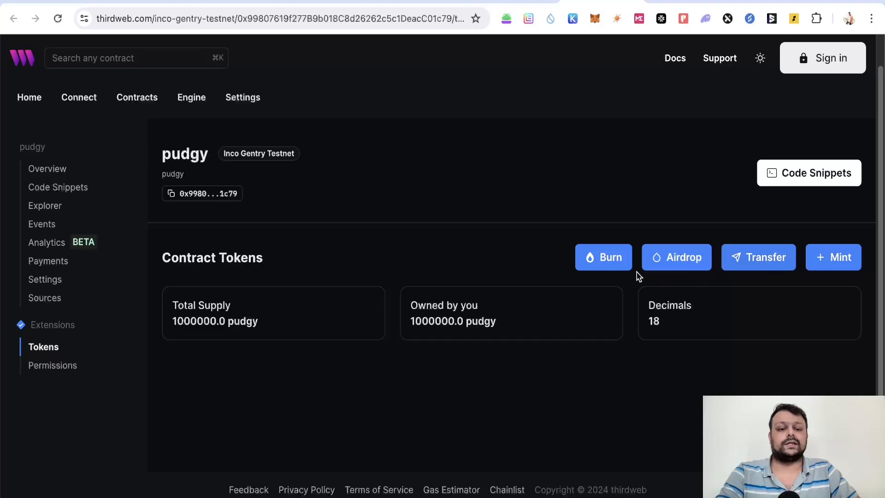
# Step: Burn 1 pudgy token and confirm the burn transaction in MetaMask
pyautogui.click(617, 267)
pyautogui.click(593, 132)
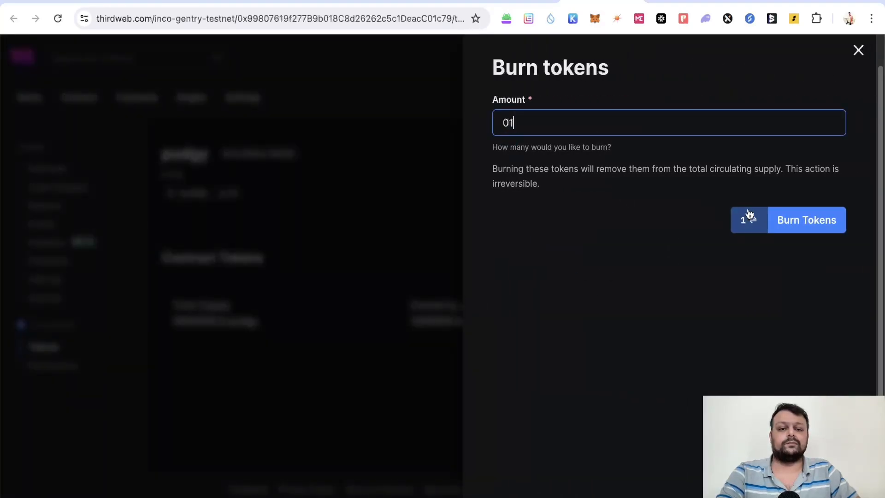
pyautogui.write('1')
pyautogui.click(813, 227)
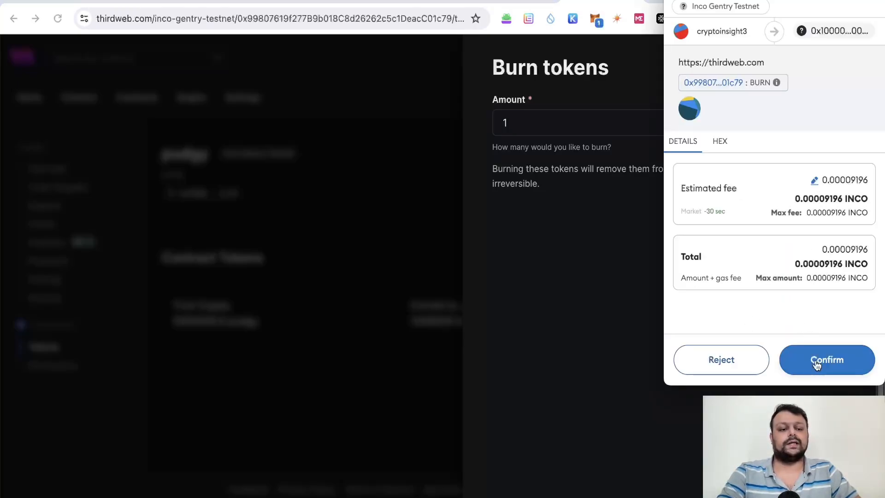
pyautogui.click(815, 360)
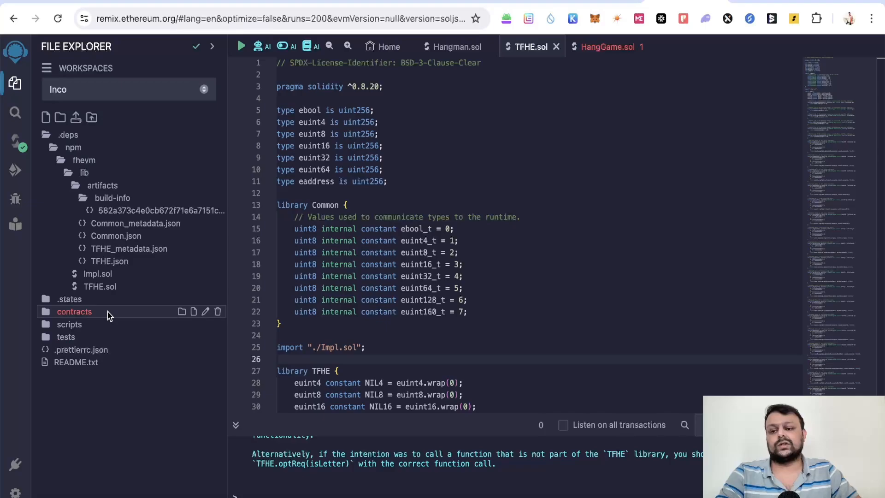
# Step: In the Inco workspace of Remix, open TFHE.sol from .deps/npm/fhevm/lib
pyautogui.click(74, 139)
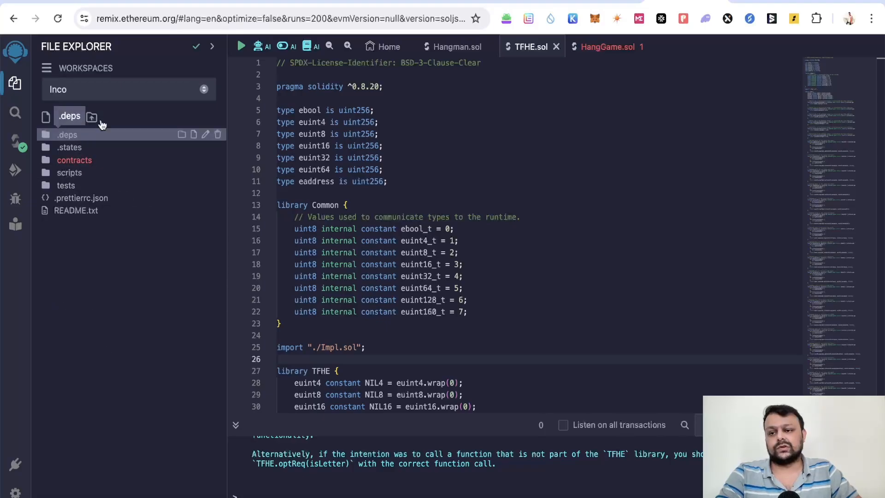
pyautogui.click(81, 134)
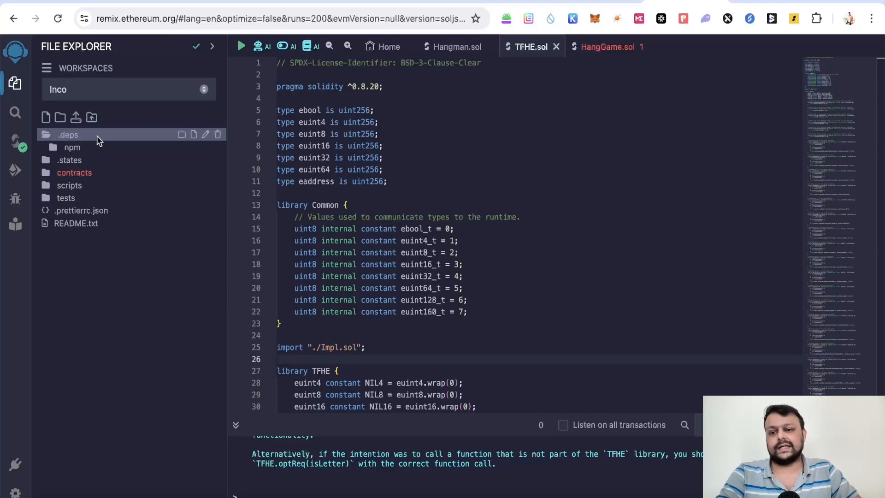
pyautogui.click(76, 148)
pyautogui.click(83, 160)
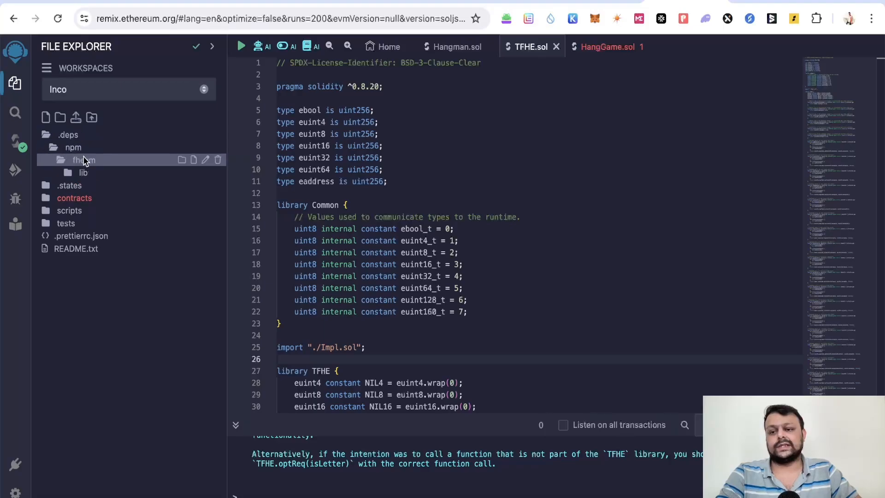
pyautogui.click(88, 174)
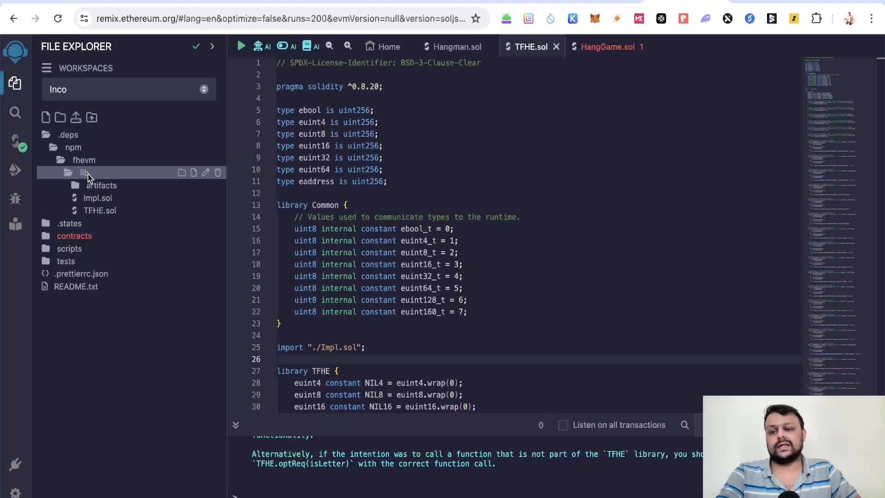
pyautogui.click(107, 213)
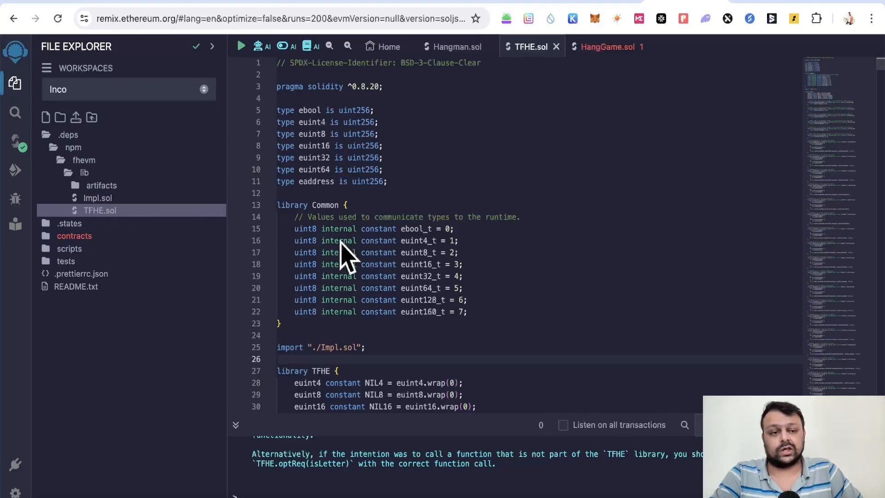
# Step: Copy the full source code of the TFHE file from the Inco-Network repository on GitHub
pyautogui.click(749, 3)
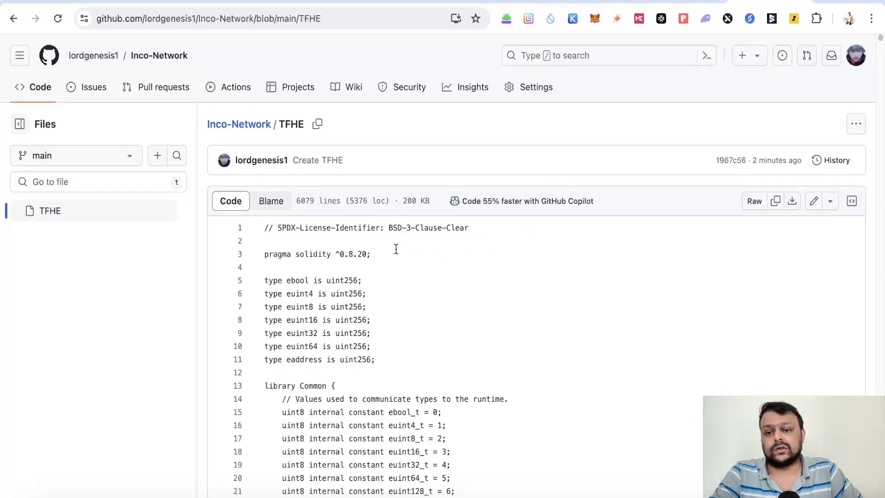
pyautogui.scroll(-5, 433, 295)
pyautogui.scroll(5, 535, 288)
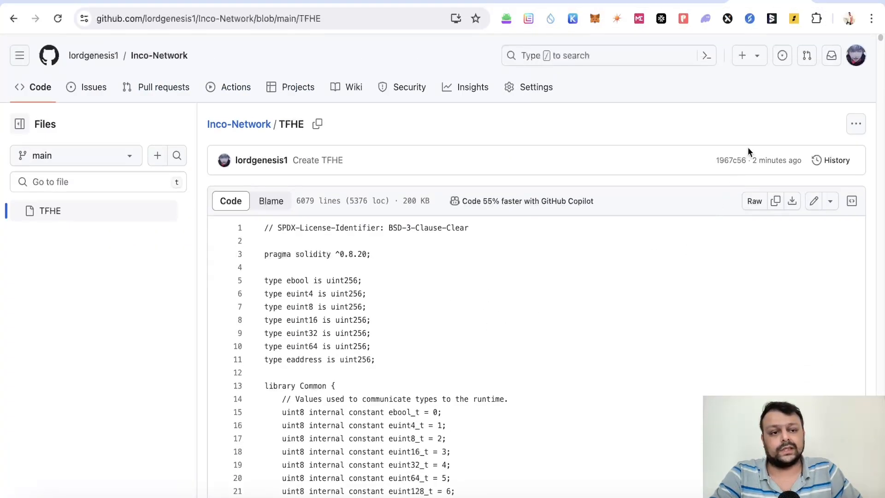
pyautogui.click(776, 201)
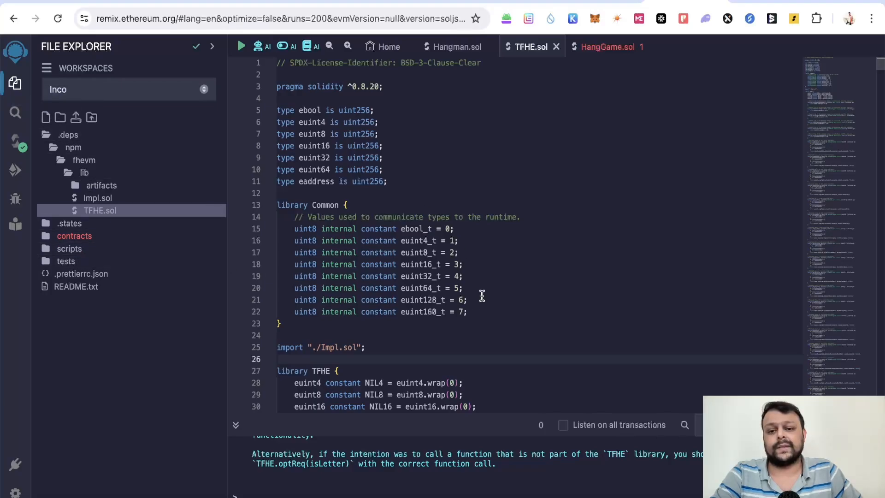
# Step: Look through the TFHE.sol code in Remix and compile the file with the Solidity compiler
pyautogui.scroll(-15, 480, 199)
pyautogui.scroll(-20, 540, 212)
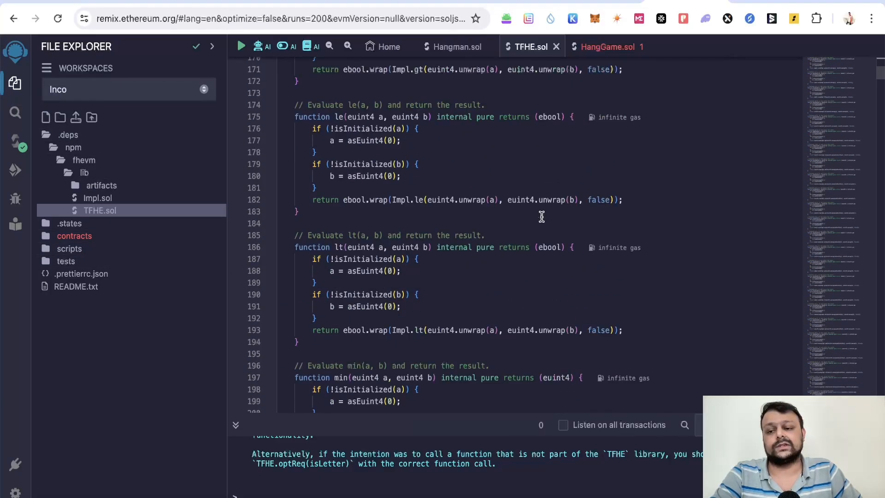
pyautogui.click(15, 141)
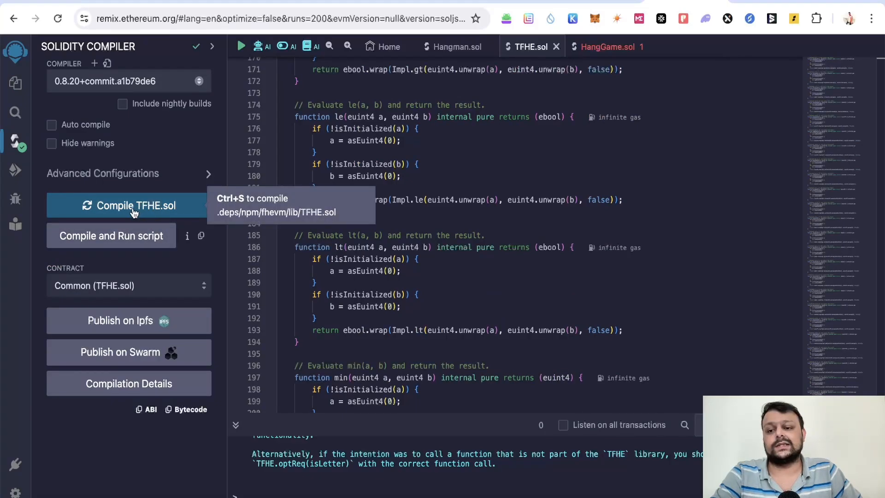
pyautogui.click(135, 211)
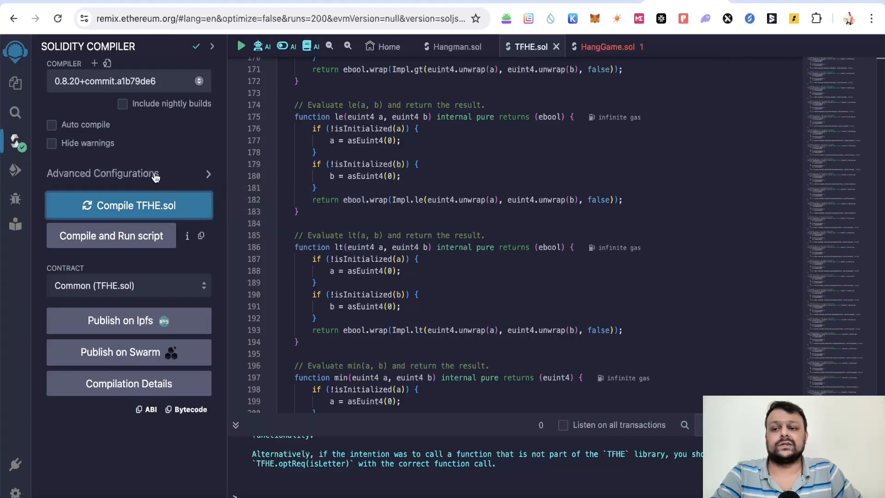
# Step: Check the selected compiler version against the pragma line in TFHE.sol and expand the advanced compiler configuration
pyautogui.scroll(20, 482, 245)
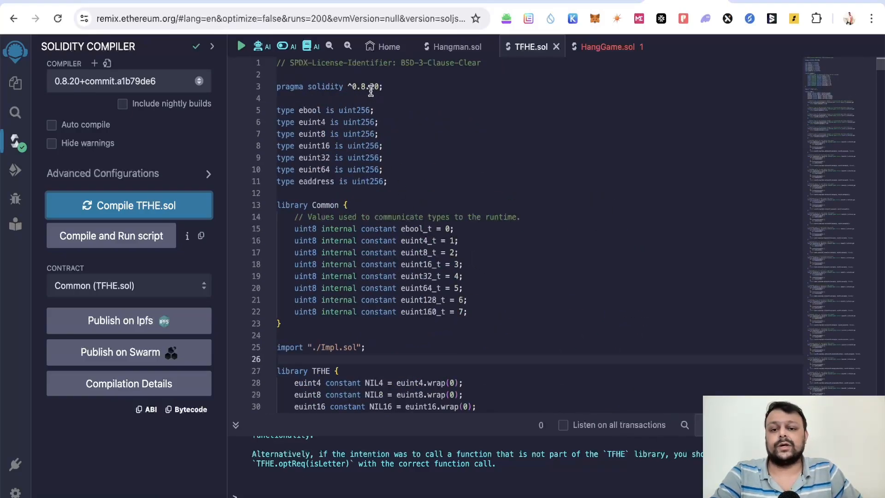
pyautogui.click(110, 89)
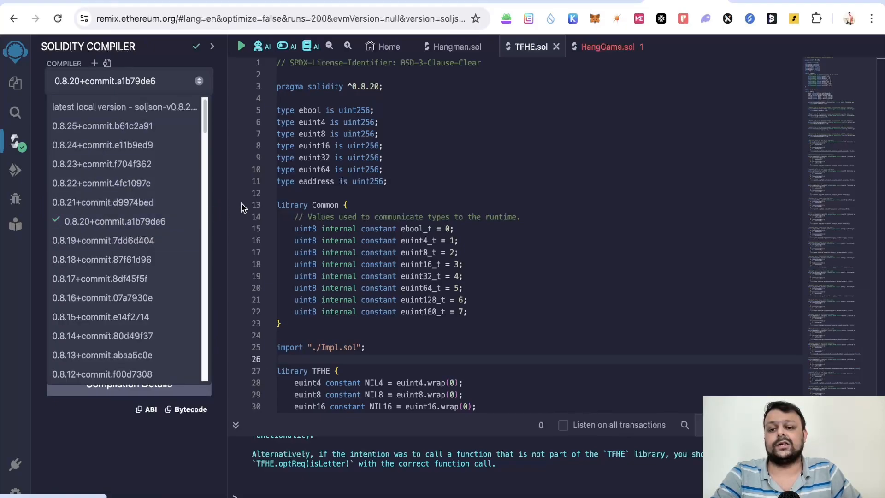
pyautogui.click(215, 174)
pyautogui.click(160, 79)
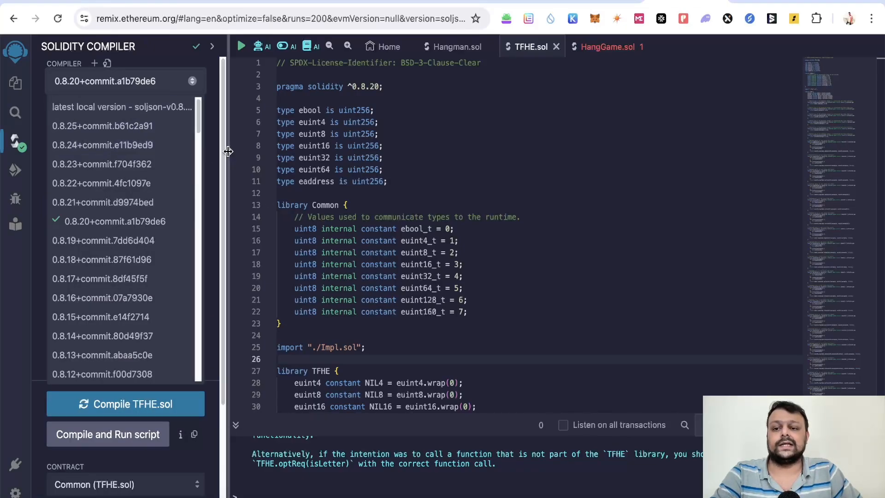
pyautogui.click(210, 146)
# Step: Review the available deployment environments, keeping Injected Provider - MetaMask selected
pyautogui.click(15, 170)
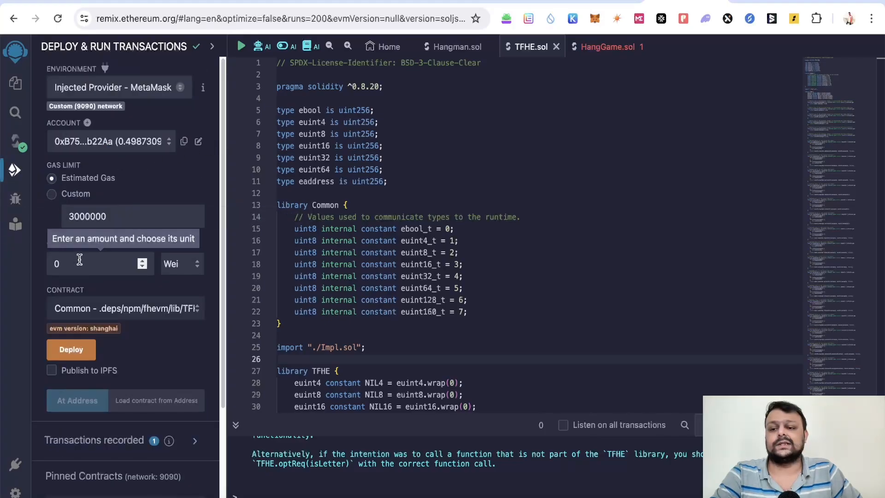
pyautogui.click(133, 98)
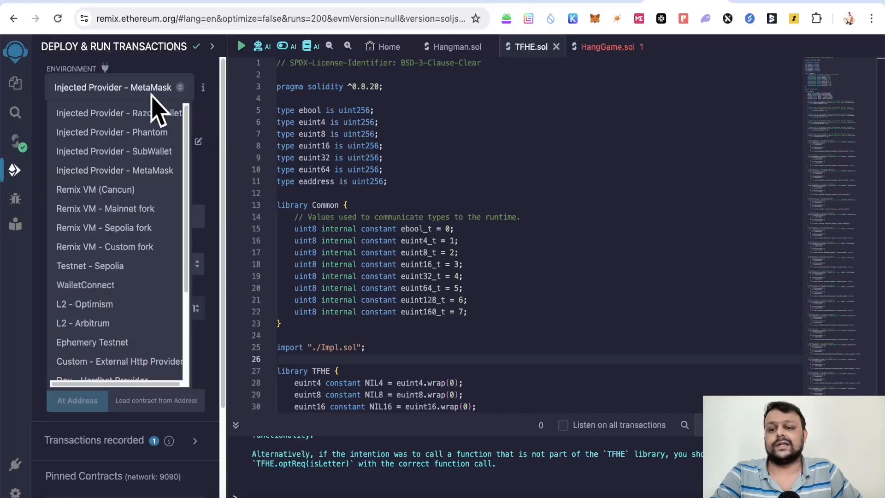
pyautogui.click(210, 118)
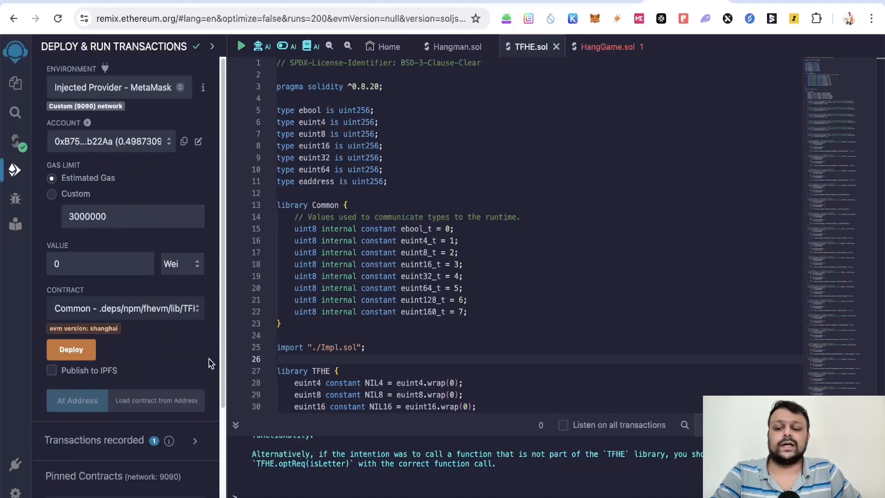
# Step: Recheck the Solidity compiler settings for TFHE.sol and return to the pudgy token page on thirdweb
pyautogui.click(16, 141)
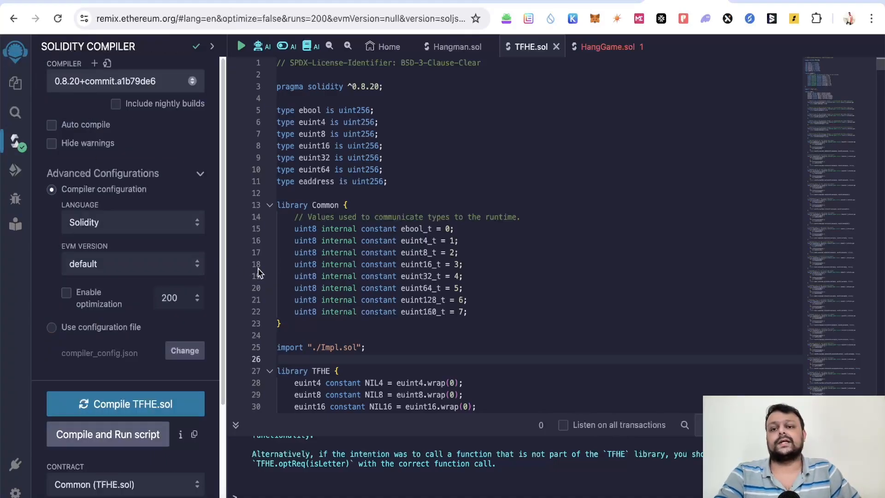
pyautogui.scroll(-3, 220, 252)
pyautogui.scroll(3, 220, 253)
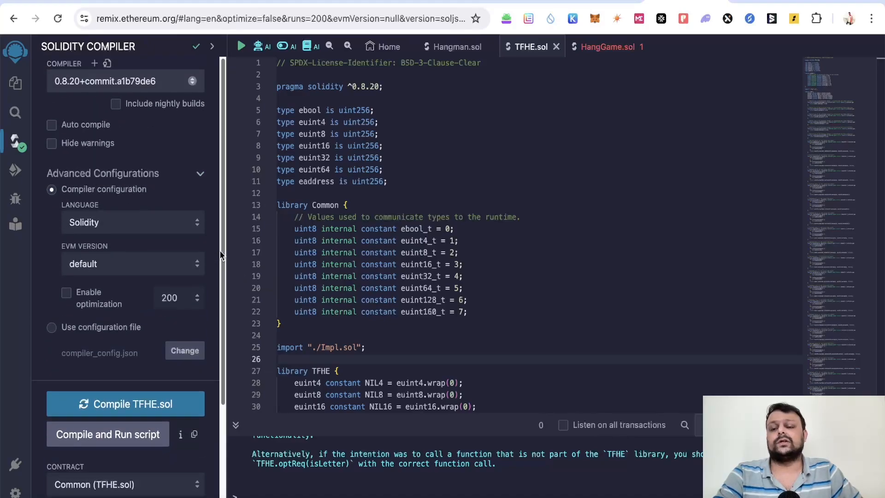
pyautogui.click(613, 1)
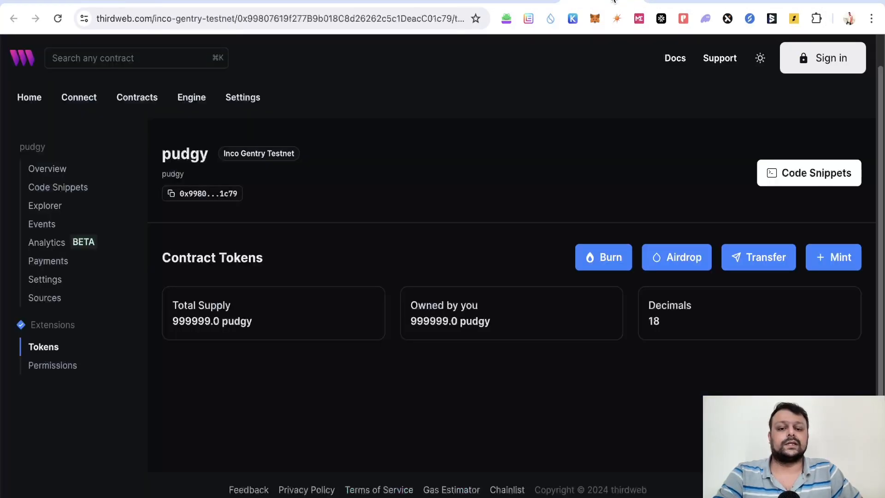